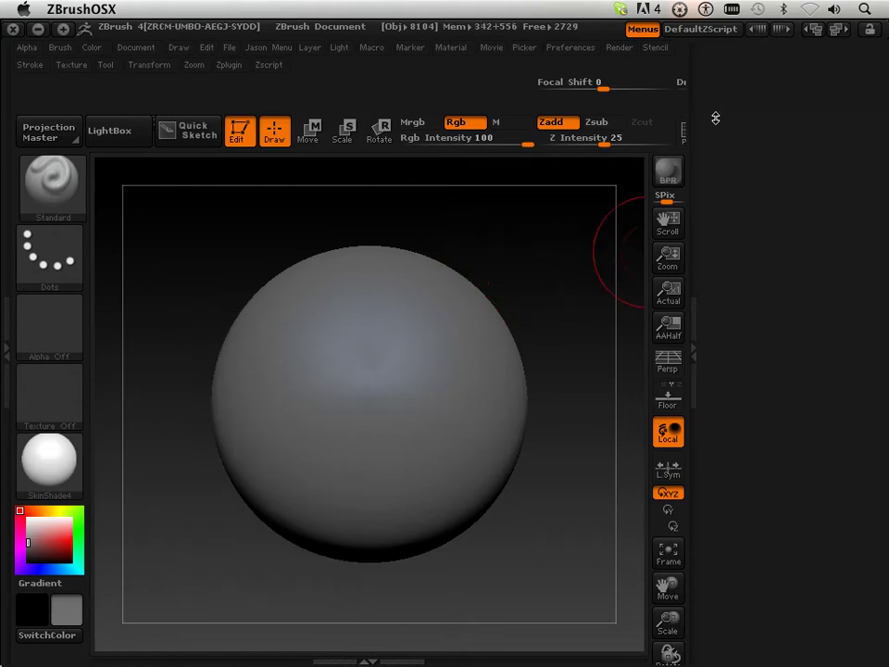
Open the Layers settings of the sphere tool
{"action": "left_click_drag", "start_coordinate": [709, 220], "coordinate": [705, 237]}
{"action": "left_click_drag", "start_coordinate": [714, 182], "coordinate": [692, 328]}
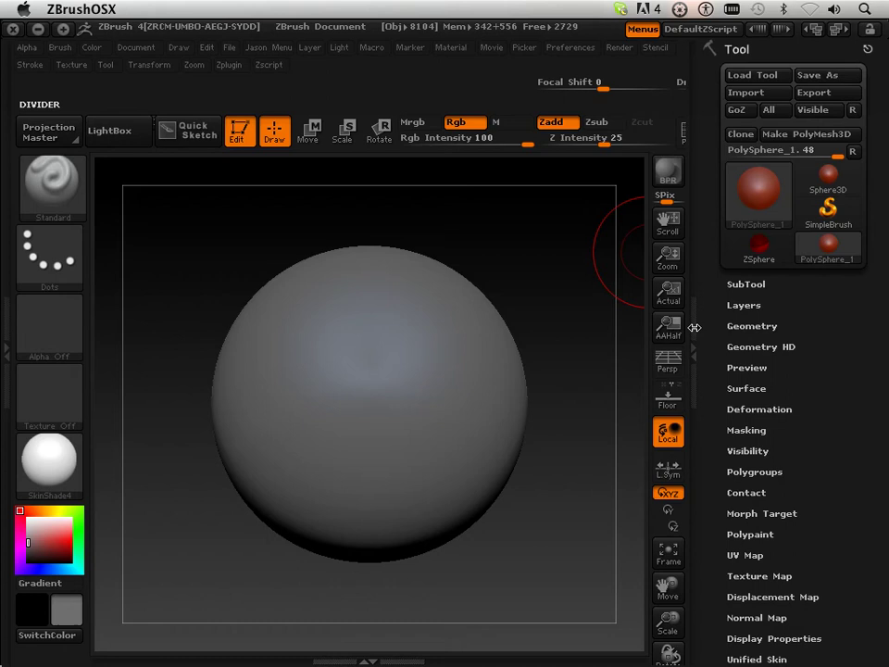
{"action": "left_click_drag", "start_coordinate": [702, 286], "coordinate": [704, 269]}
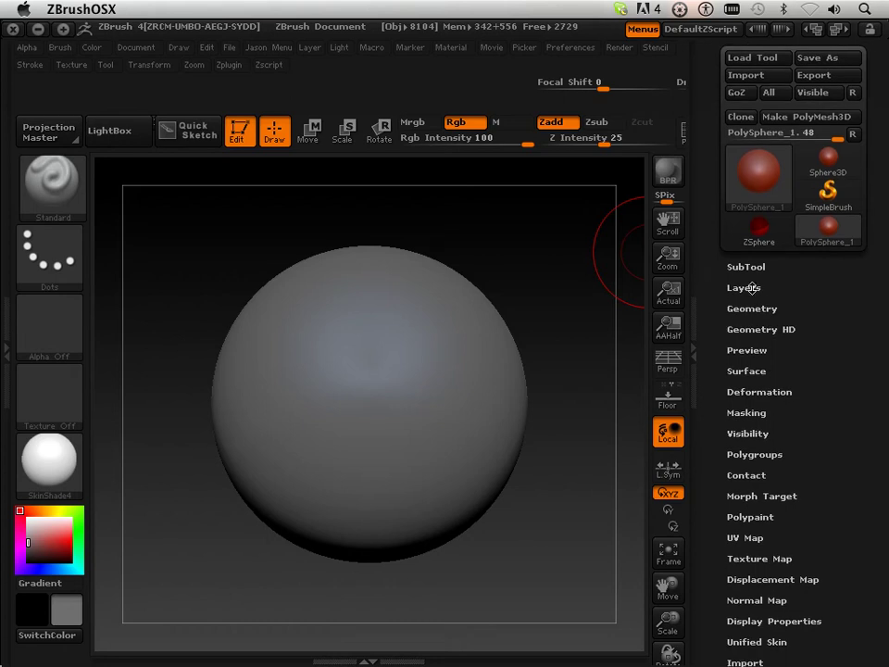
{"action": "left_click", "coordinate": [743, 288]}
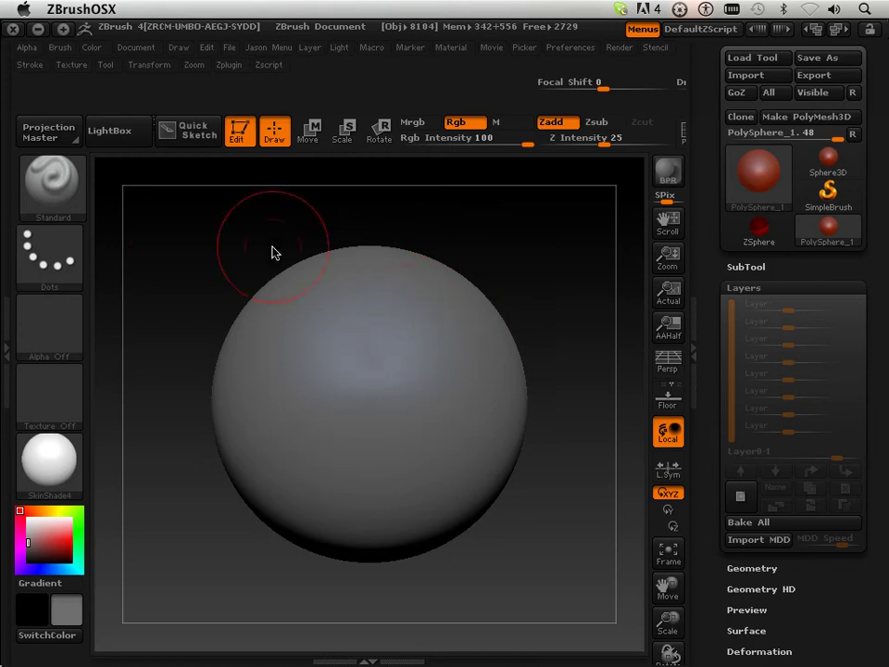
Set the Standard brush to the DragRect stroke and load the AlienHide_1 alpha
{"action": "left_click", "coordinate": [52, 266]}
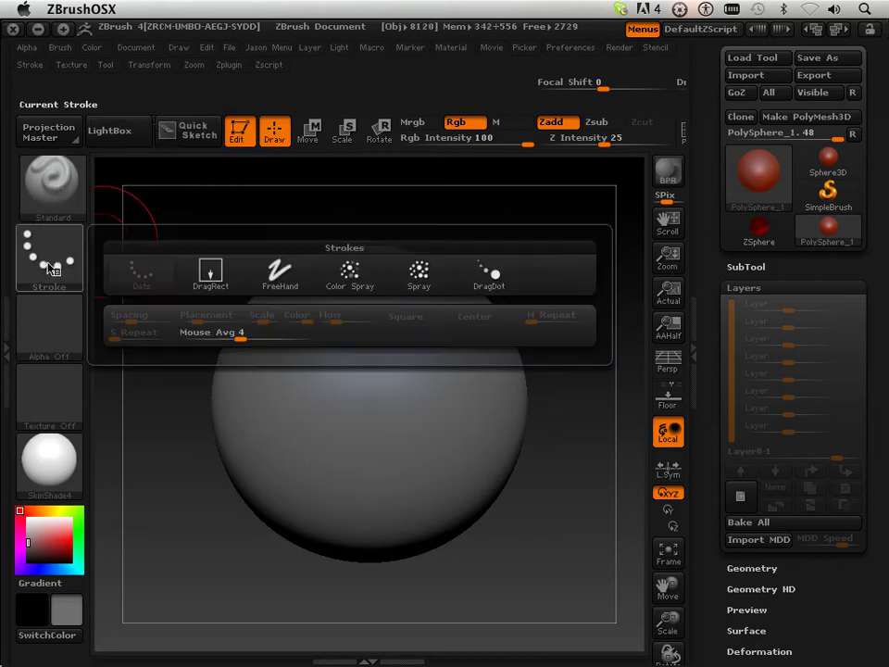
{"action": "left_click", "coordinate": [206, 274]}
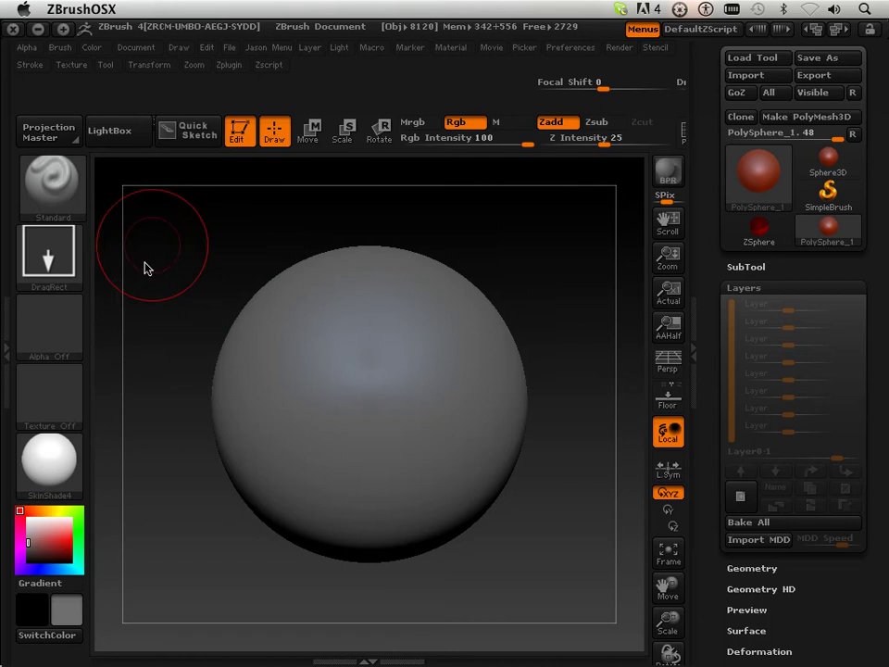
{"action": "left_click", "coordinate": [55, 343]}
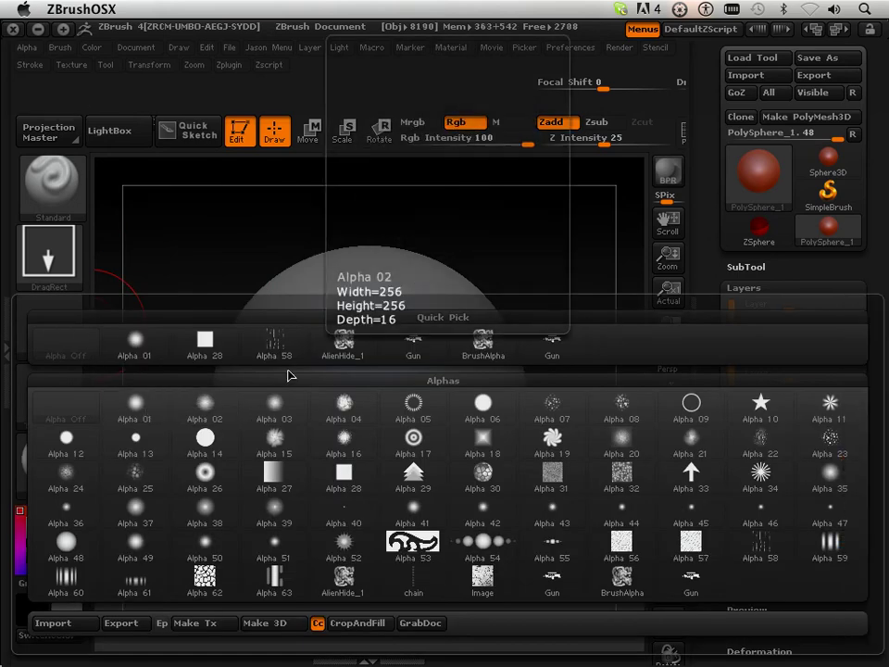
{"action": "left_click", "coordinate": [342, 354]}
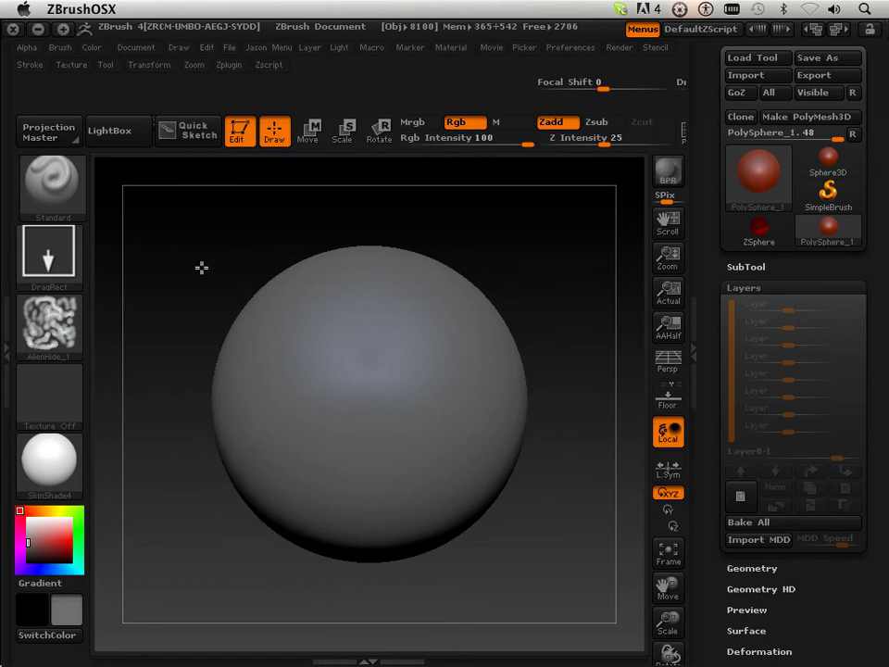
{"action": "mouse_move", "coordinate": [70, 324]}
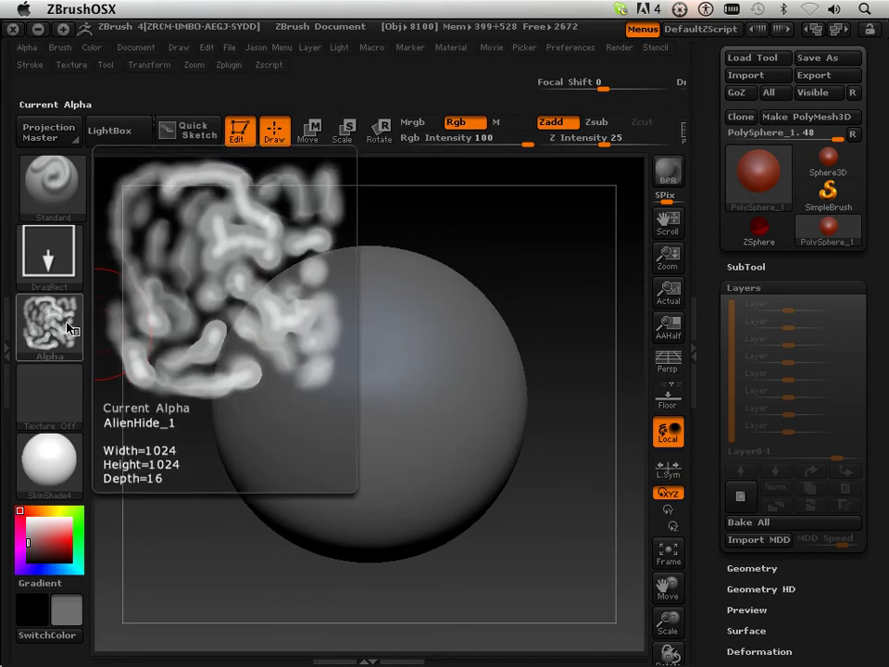
Raise the alpha's radial fade (Rf), try one stamp on the front of the sphere and undo it
{"action": "left_click", "coordinate": [26, 51]}
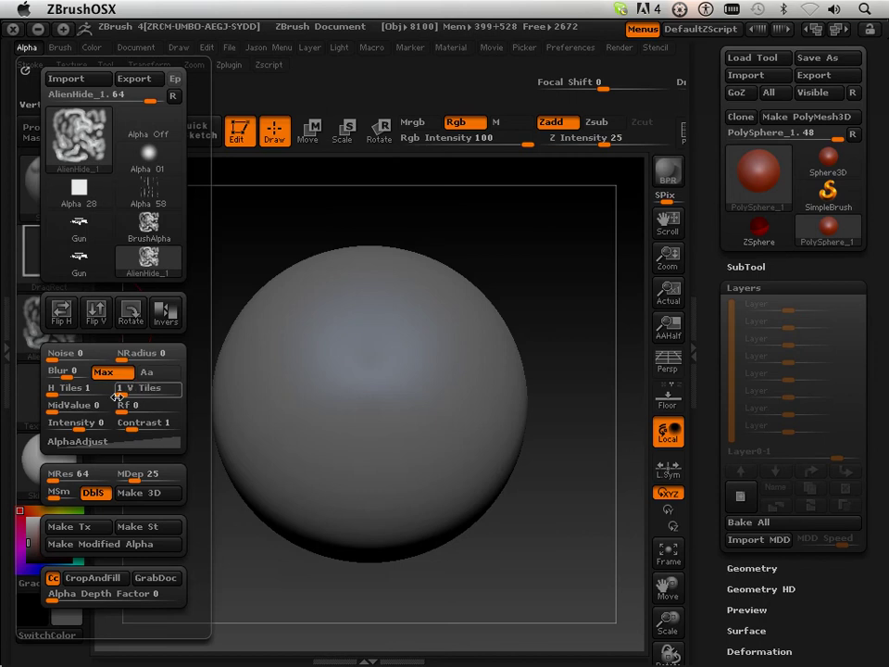
{"action": "left_click_drag", "start_coordinate": [128, 410], "coordinate": [148, 411]}
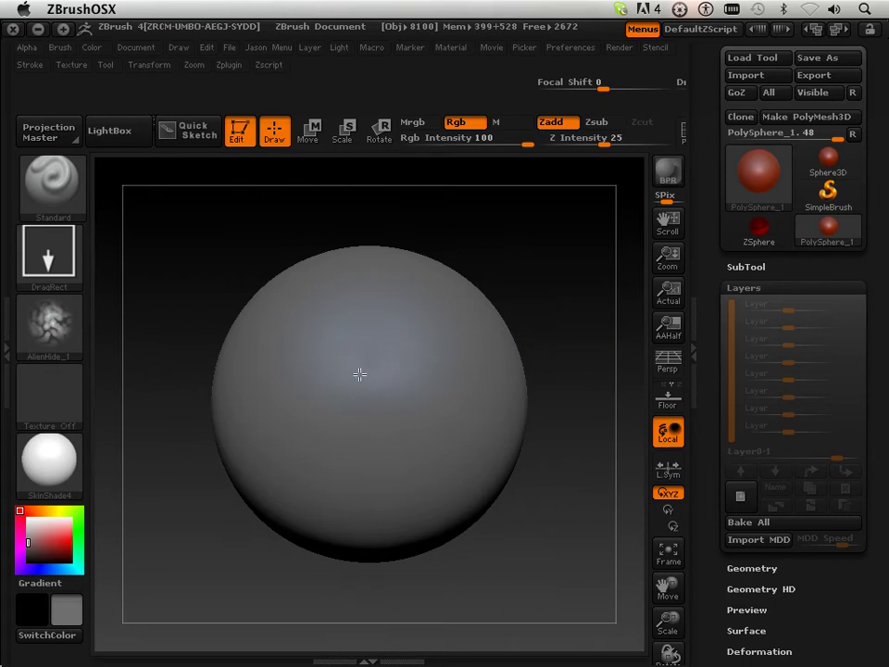
{"action": "left_click_drag", "start_coordinate": [359, 374], "coordinate": [369, 463]}
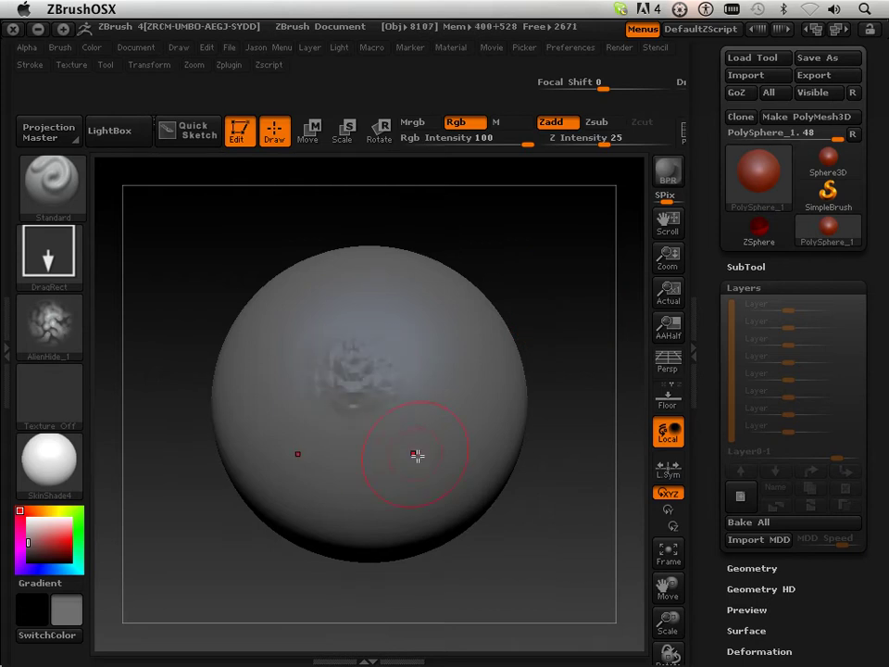
{"action": "key", "text": "ctrl+z"}
Subdivide the sphere's mesh three times to reach subdivision level 6
{"action": "left_click_drag", "start_coordinate": [730, 573], "coordinate": [732, 574]}
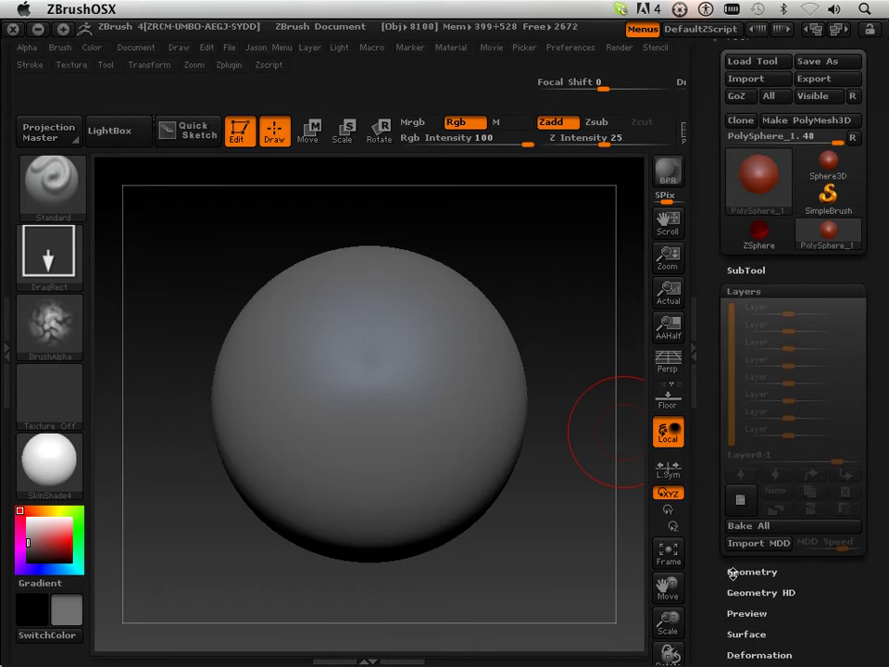
{"action": "left_click", "coordinate": [747, 574]}
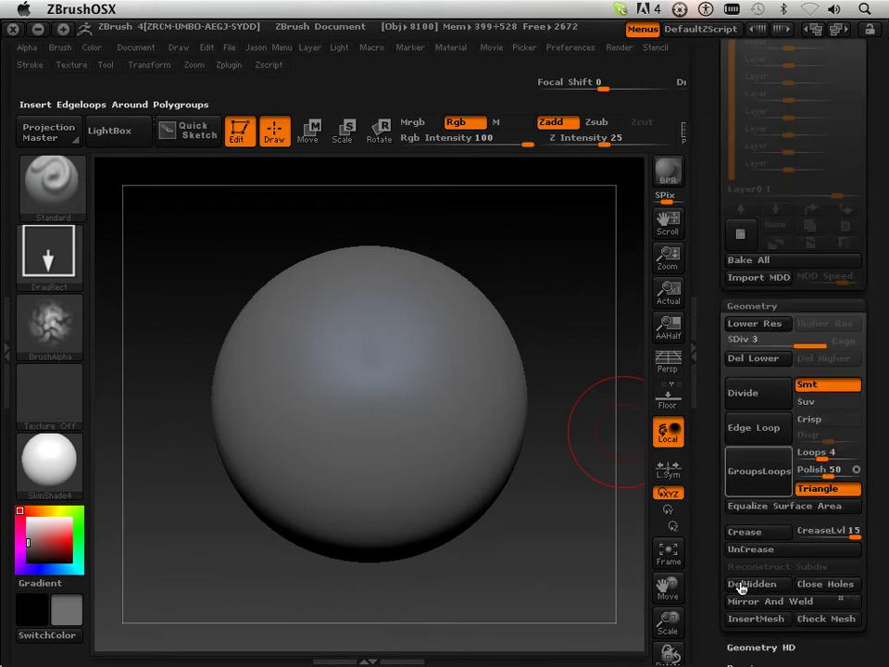
{"action": "left_click", "coordinate": [764, 397]}
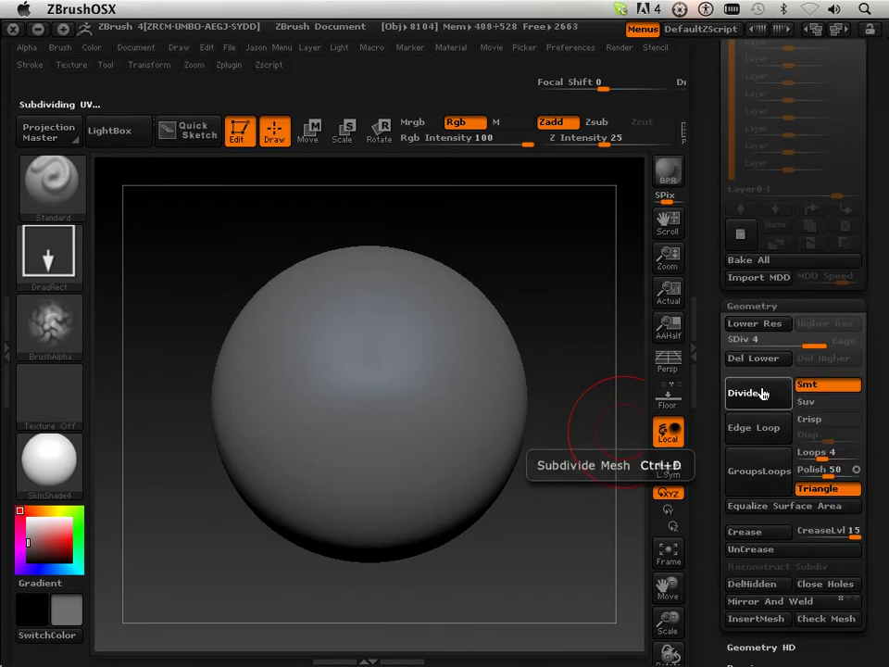
{"action": "left_click", "coordinate": [757, 395]}
{"action": "left_click", "coordinate": [745, 396]}
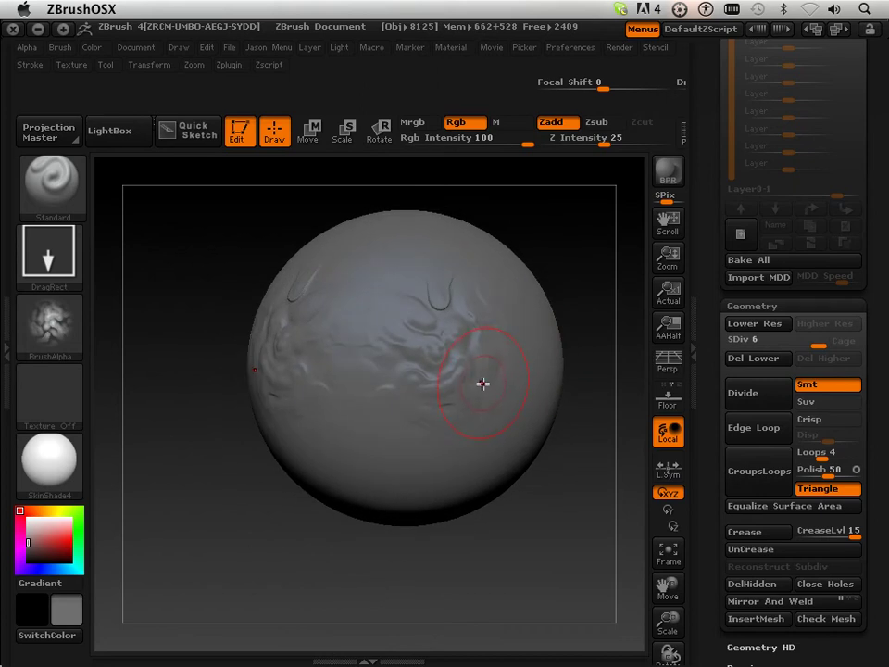
Undo the test stamps on the sphere and add a new sculpting layer
{"action": "key", "text": "ctrl"}
{"action": "key", "text": "ctrl+z"}
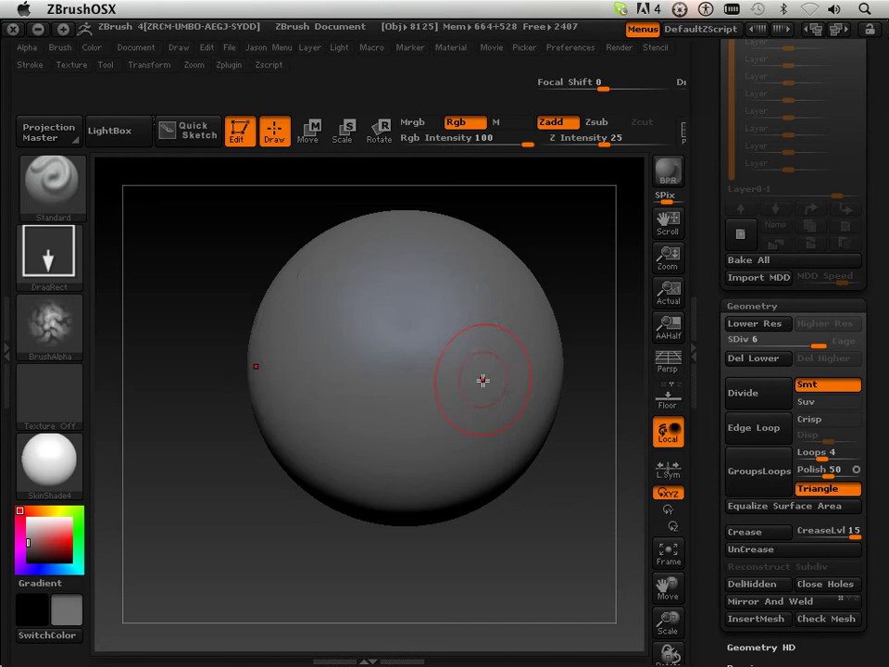
{"action": "scroll", "coordinate": [709, 157], "scroll_direction": "up", "scroll_amount": 5}
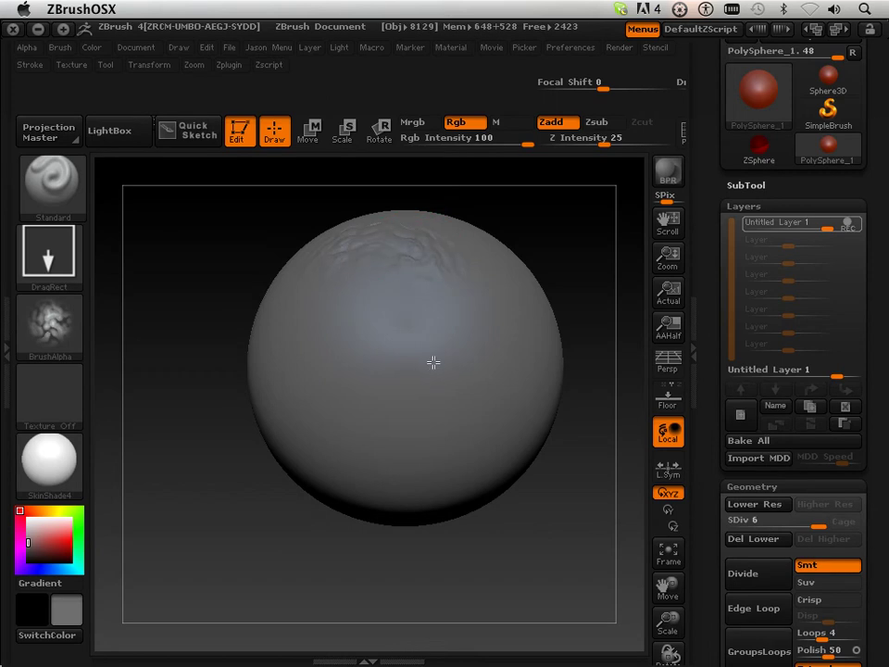
Stamp the alien hide alpha symmetrically across the upper part of the sphere on the new layer
{"action": "mouse_move", "coordinate": [428, 360]}
{"action": "left_mouse_down"}
{"action": "mouse_move", "coordinate": [373, 302]}
{"action": "mouse_move", "coordinate": [391, 315]}
{"action": "mouse_move", "coordinate": [360, 429]}
{"action": "left_mouse_up"}
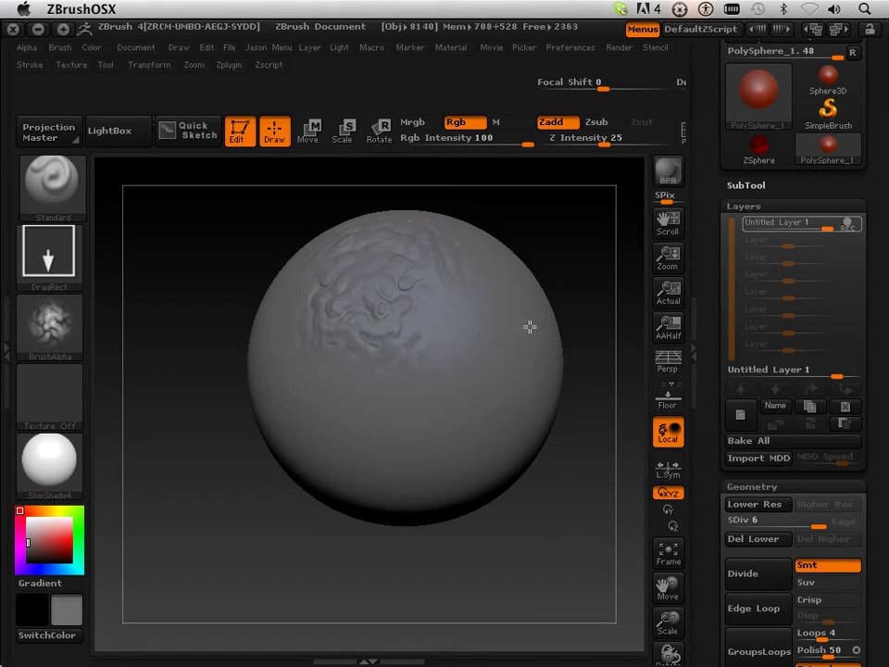
{"action": "left_click_drag", "start_coordinate": [555, 322], "coordinate": [575, 316]}
{"action": "left_click_drag", "start_coordinate": [566, 251], "coordinate": [581, 297]}
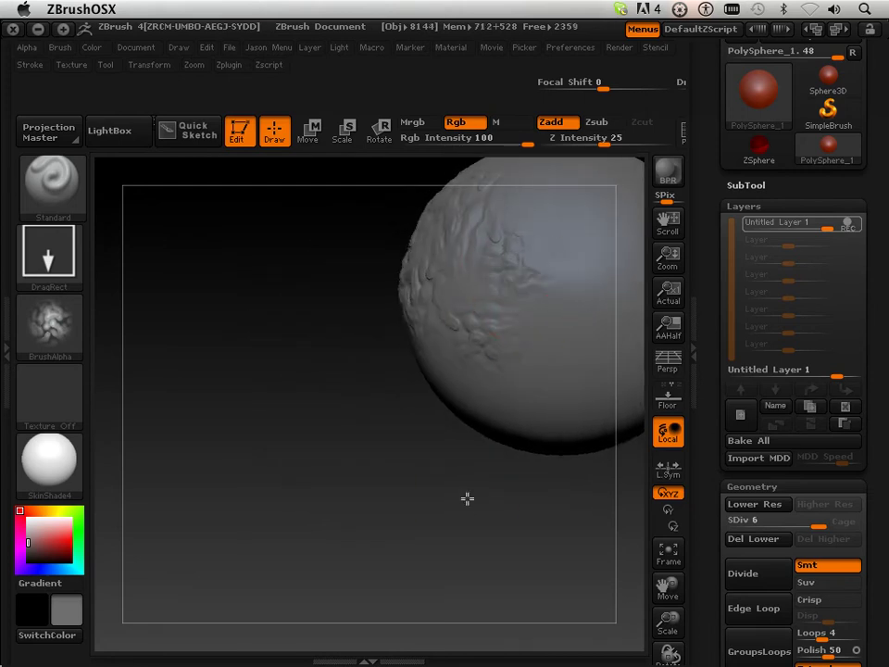
{"action": "key", "text": "f"}
{"action": "left_click_drag", "start_coordinate": [494, 414], "coordinate": [503, 439]}
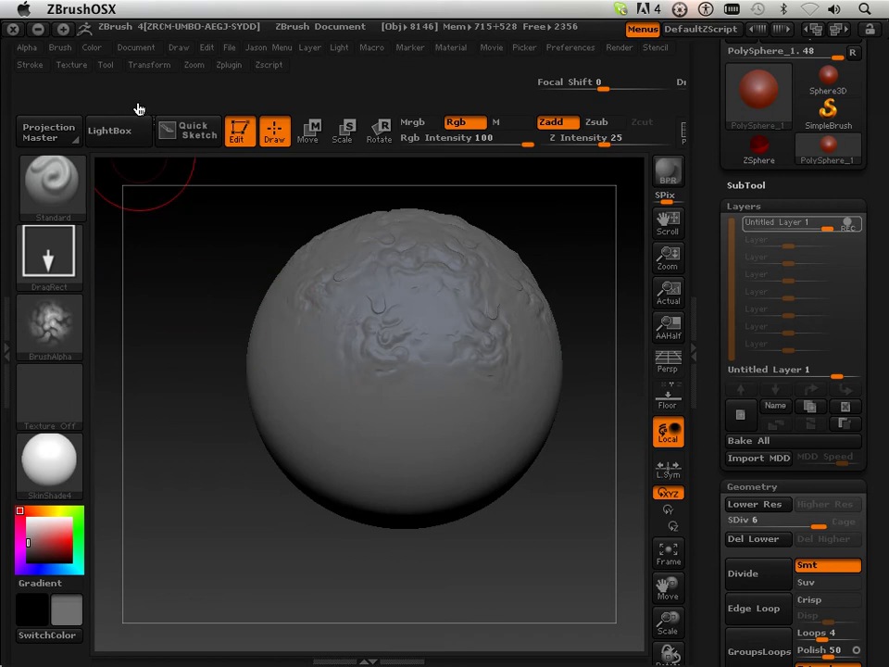
Turn off symmetry and stamp the alien hide alpha over smooth areas next to the textured region
{"action": "left_click", "coordinate": [156, 65]}
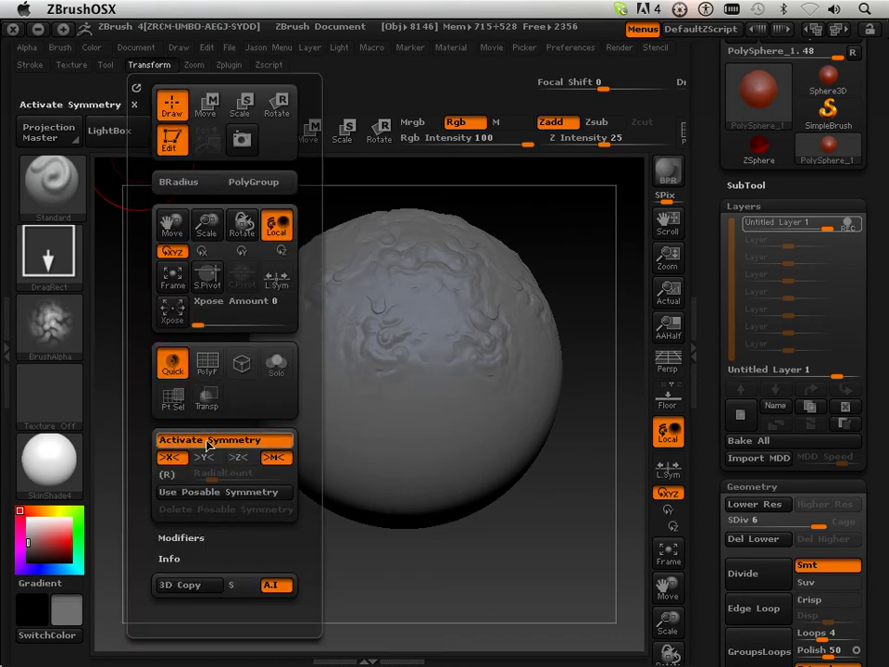
{"action": "left_click_drag", "start_coordinate": [441, 442], "coordinate": [441, 493]}
{"action": "left_click_drag", "start_coordinate": [281, 566], "coordinate": [330, 556]}
{"action": "left_click_drag", "start_coordinate": [337, 371], "coordinate": [343, 471]}
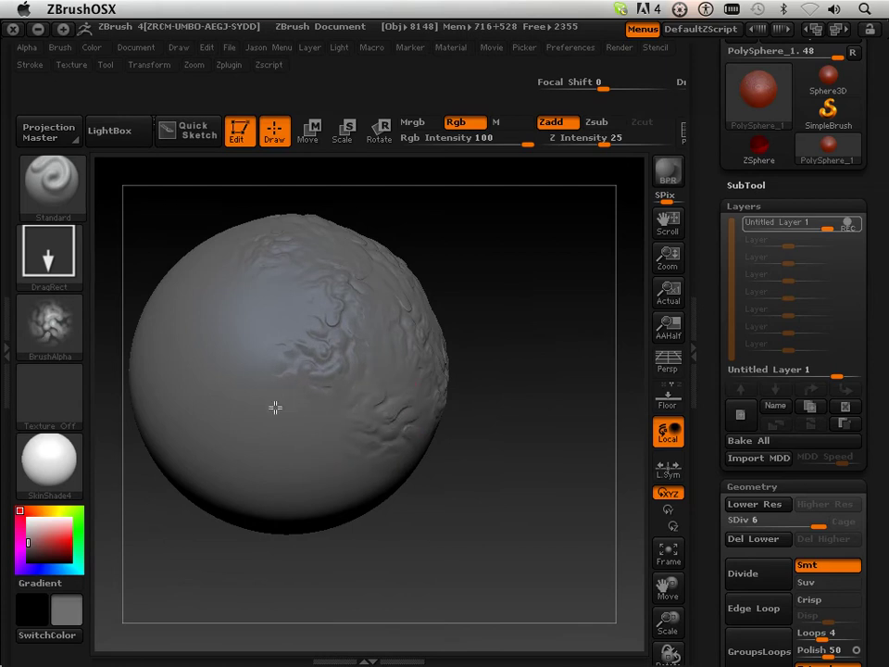
{"action": "mouse_move", "coordinate": [392, 550]}
{"action": "left_mouse_down"}
{"action": "mouse_move", "coordinate": [427, 575]}
{"action": "mouse_move", "coordinate": [462, 541]}
{"action": "mouse_move", "coordinate": [360, 498]}
{"action": "mouse_move", "coordinate": [435, 430]}
{"action": "left_mouse_up"}
{"action": "left_click_drag", "start_coordinate": [550, 318], "coordinate": [547, 437]}
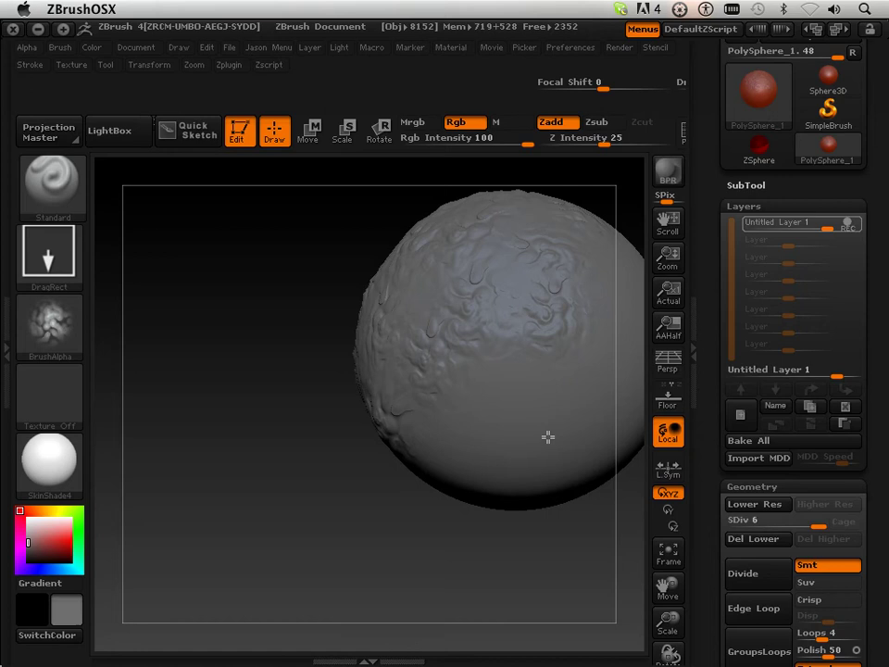
{"action": "left_click_drag", "start_coordinate": [501, 397], "coordinate": [524, 502]}
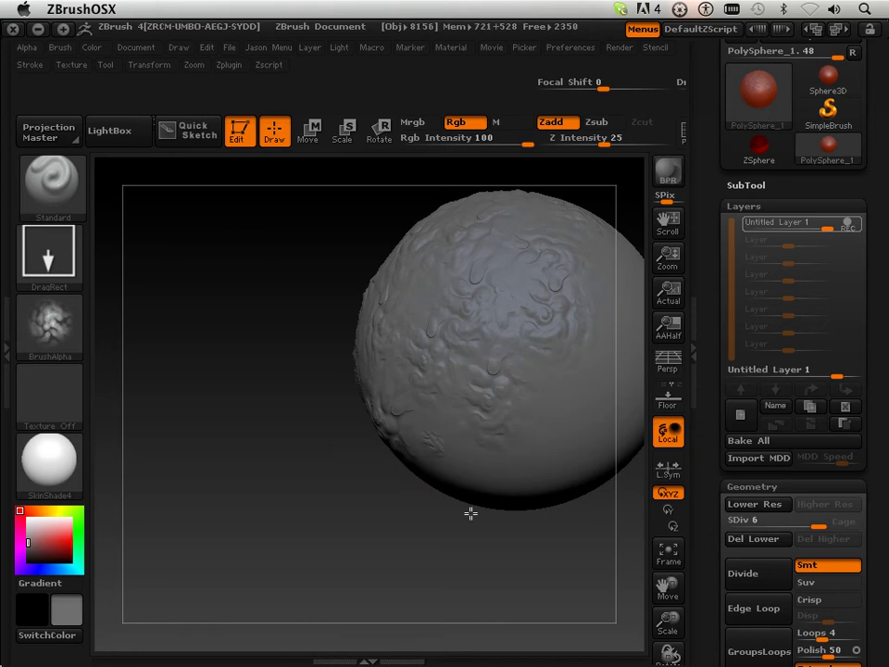
Rotate to the next bare side of the sphere and cover it with overlapping alien hide stamps
{"action": "mouse_move", "coordinate": [482, 540]}
{"action": "left_mouse_down"}
{"action": "mouse_move", "coordinate": [503, 563]}
{"action": "mouse_move", "coordinate": [512, 428]}
{"action": "left_mouse_up"}
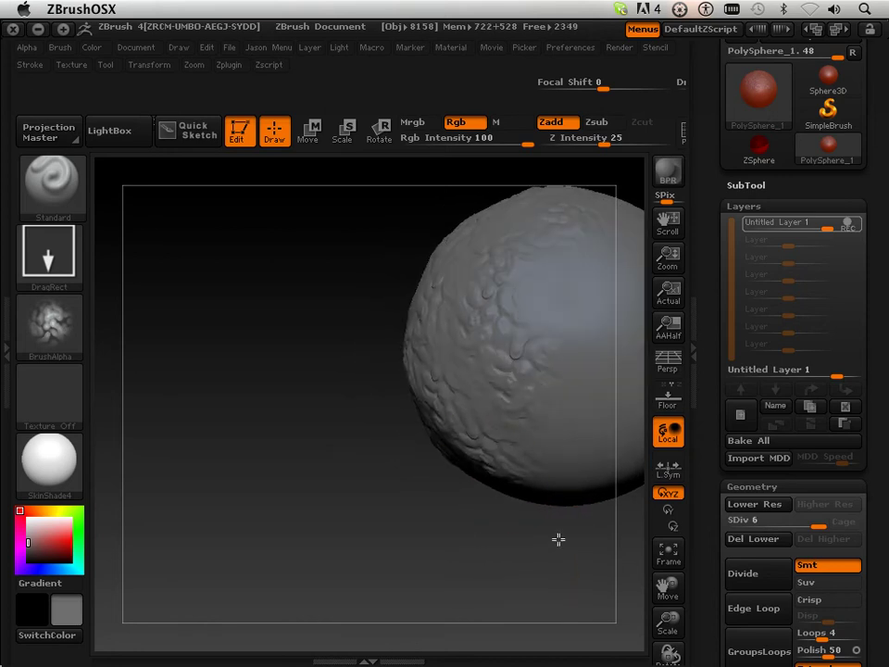
{"action": "mouse_move", "coordinate": [667, 589]}
{"action": "left_mouse_down"}
{"action": "mouse_move", "coordinate": [604, 594]}
{"action": "mouse_move", "coordinate": [539, 472]}
{"action": "mouse_move", "coordinate": [492, 458]}
{"action": "left_mouse_up"}
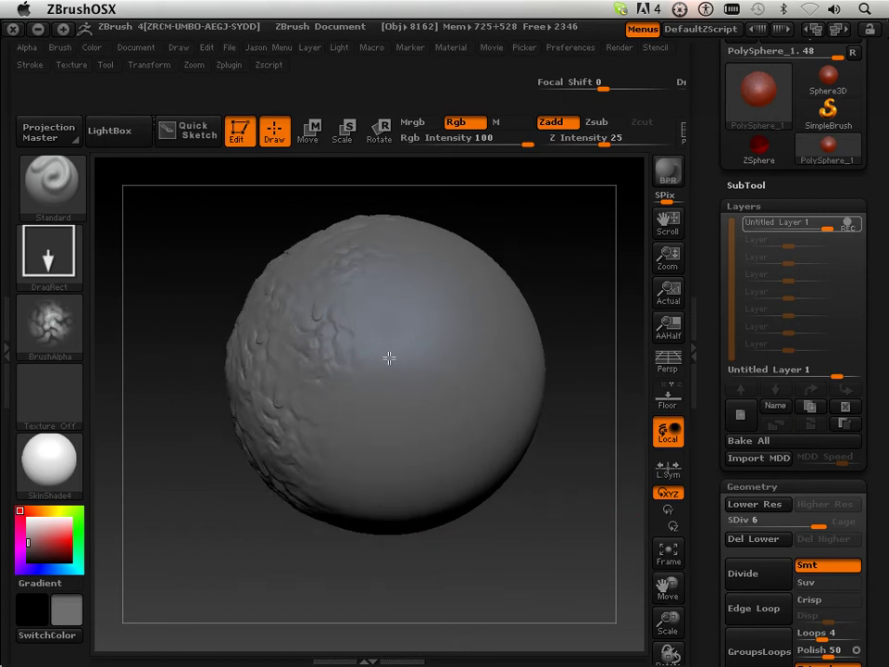
{"action": "left_click_drag", "start_coordinate": [389, 358], "coordinate": [394, 426]}
{"action": "left_click_drag", "start_coordinate": [352, 419], "coordinate": [389, 530]}
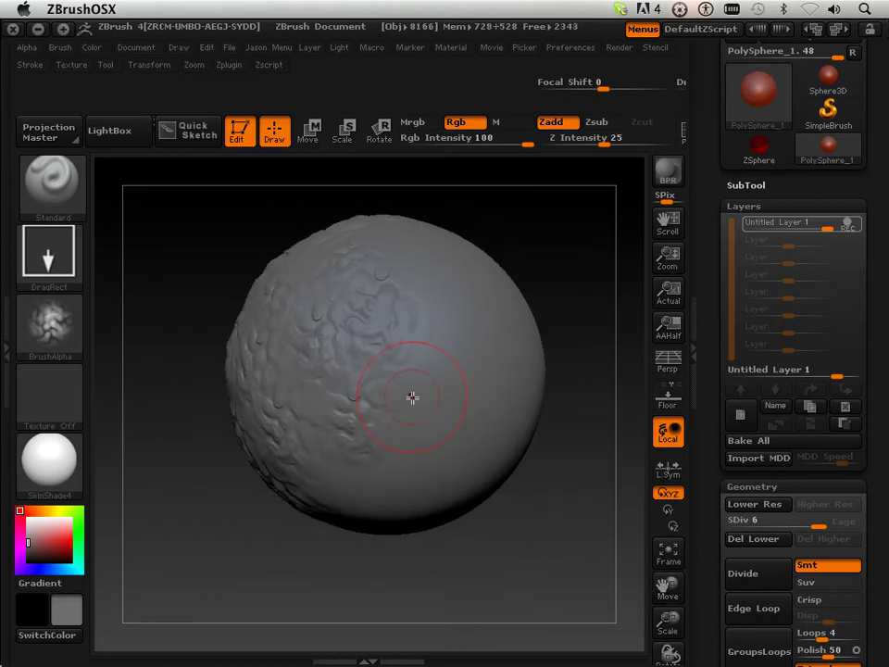
{"action": "mouse_move", "coordinate": [434, 461]}
{"action": "left_mouse_down"}
{"action": "mouse_move", "coordinate": [398, 522]}
{"action": "mouse_move", "coordinate": [372, 531]}
{"action": "mouse_move", "coordinate": [397, 561]}
{"action": "mouse_move", "coordinate": [433, 510]}
{"action": "left_mouse_up"}
{"action": "left_click_drag", "start_coordinate": [497, 419], "coordinate": [504, 399]}
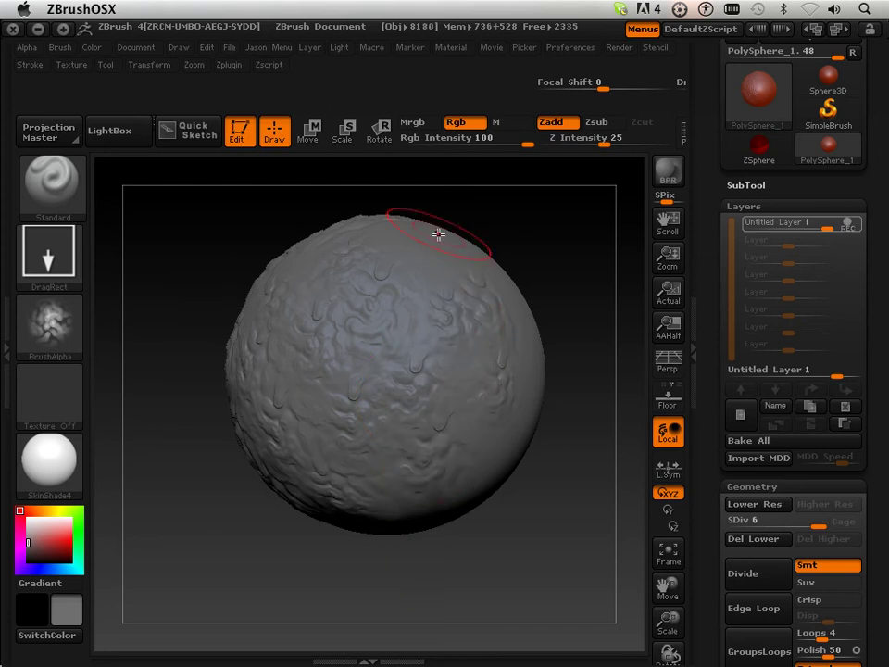
Extend the alien hide texture with large DragRect stamps down the next smooth side of the sphere
{"action": "mouse_move", "coordinate": [540, 502]}
{"action": "left_mouse_down"}
{"action": "mouse_move", "coordinate": [477, 536]}
{"action": "mouse_move", "coordinate": [499, 224]}
{"action": "mouse_move", "coordinate": [536, 416]}
{"action": "left_mouse_up"}
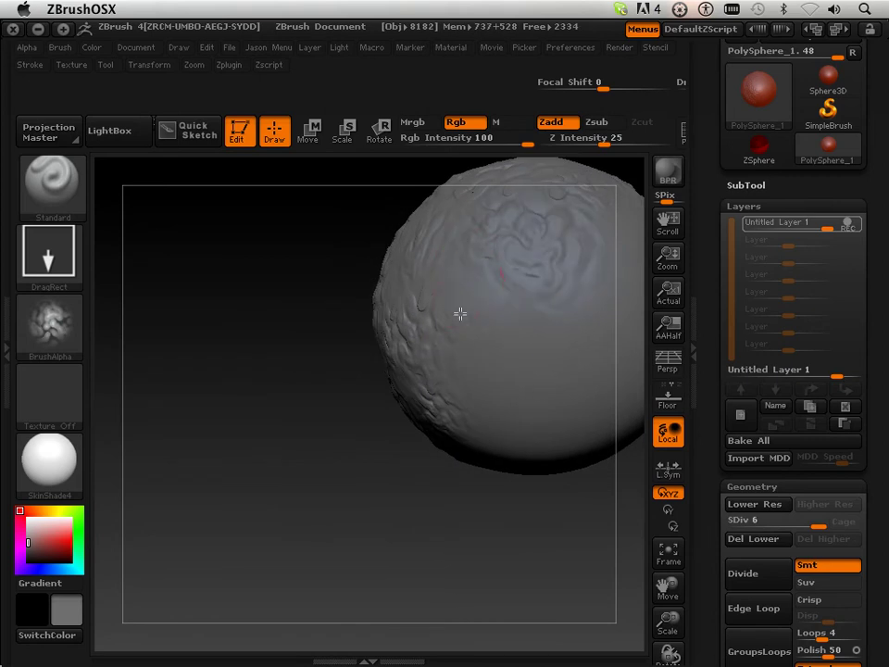
{"action": "left_click_drag", "start_coordinate": [458, 314], "coordinate": [497, 440]}
{"action": "left_click_drag", "start_coordinate": [510, 375], "coordinate": [528, 488]}
{"action": "left_click_drag", "start_coordinate": [470, 389], "coordinate": [499, 484]}
{"action": "left_click_drag", "start_coordinate": [518, 437], "coordinate": [544, 540]}
Center the sphere in view and fill its smooth middle and lower front with alien hide stamps
{"action": "mouse_move", "coordinate": [664, 588]}
{"action": "left_mouse_down"}
{"action": "mouse_move", "coordinate": [642, 599]}
{"action": "mouse_move", "coordinate": [607, 594]}
{"action": "mouse_move", "coordinate": [556, 522]}
{"action": "mouse_move", "coordinate": [486, 525]}
{"action": "mouse_move", "coordinate": [400, 292]}
{"action": "left_mouse_up"}
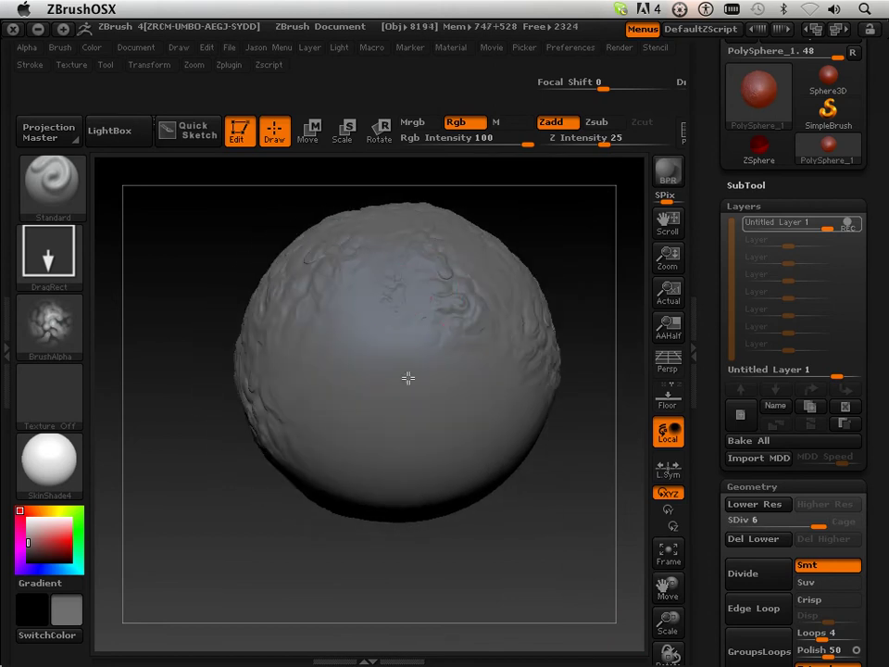
{"action": "left_click_drag", "start_coordinate": [407, 377], "coordinate": [408, 390]}
{"action": "left_click_drag", "start_coordinate": [353, 330], "coordinate": [376, 445]}
{"action": "left_click_drag", "start_coordinate": [292, 377], "coordinate": [351, 475]}
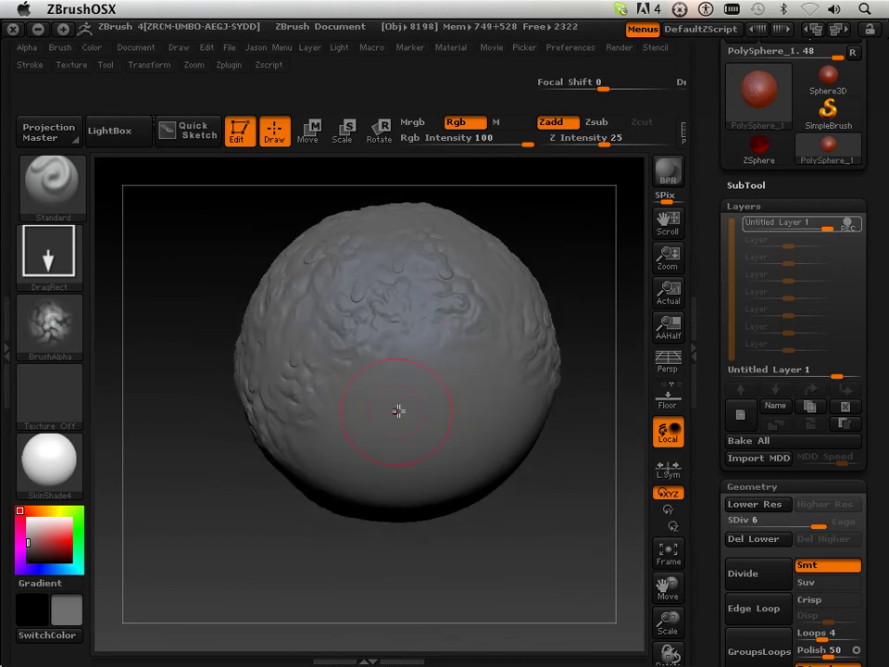
{"action": "left_click_drag", "start_coordinate": [405, 479], "coordinate": [409, 476]}
{"action": "left_click_drag", "start_coordinate": [464, 397], "coordinate": [454, 512]}
Stamp the alien hide alpha over the remaining bare patch so the texture covers that side of the sphere
{"action": "mouse_move", "coordinate": [516, 440]}
{"action": "left_mouse_down"}
{"action": "mouse_move", "coordinate": [496, 484]}
{"action": "mouse_move", "coordinate": [476, 605]}
{"action": "mouse_move", "coordinate": [488, 449]}
{"action": "mouse_move", "coordinate": [412, 415]}
{"action": "left_mouse_up"}
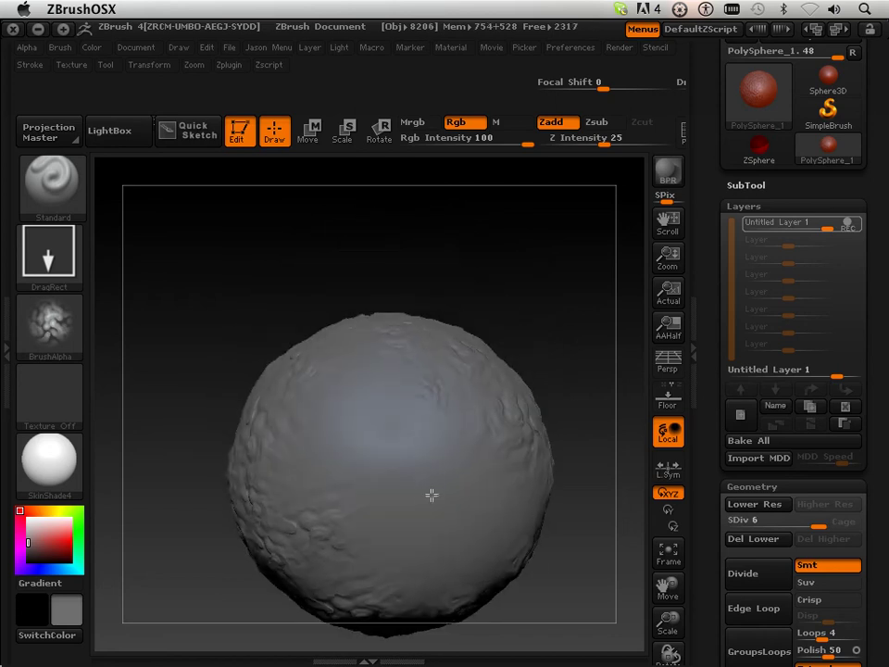
{"action": "left_click_drag", "start_coordinate": [329, 470], "coordinate": [369, 525]}
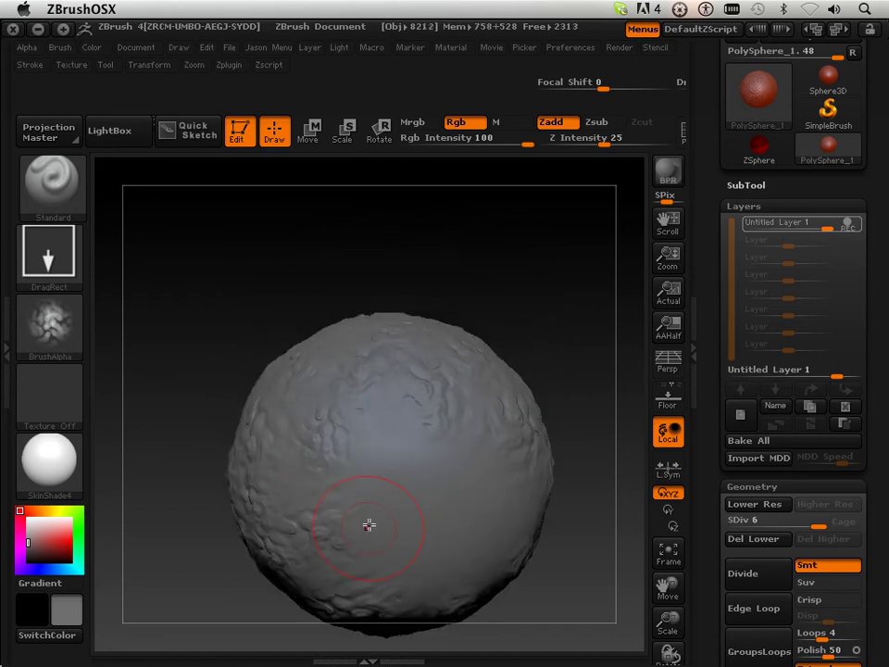
{"action": "left_click_drag", "start_coordinate": [363, 577], "coordinate": [368, 560]}
{"action": "left_click_drag", "start_coordinate": [409, 443], "coordinate": [398, 571]}
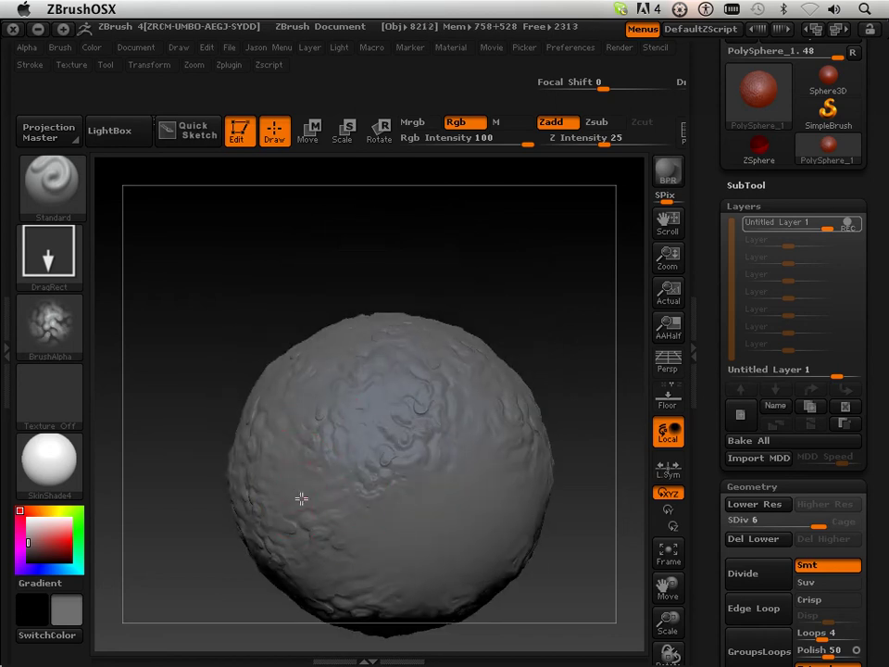
{"action": "left_click_drag", "start_coordinate": [301, 498], "coordinate": [331, 570]}
{"action": "left_click_drag", "start_coordinate": [503, 521], "coordinate": [473, 645]}
{"action": "left_click_drag", "start_coordinate": [474, 553], "coordinate": [454, 628]}
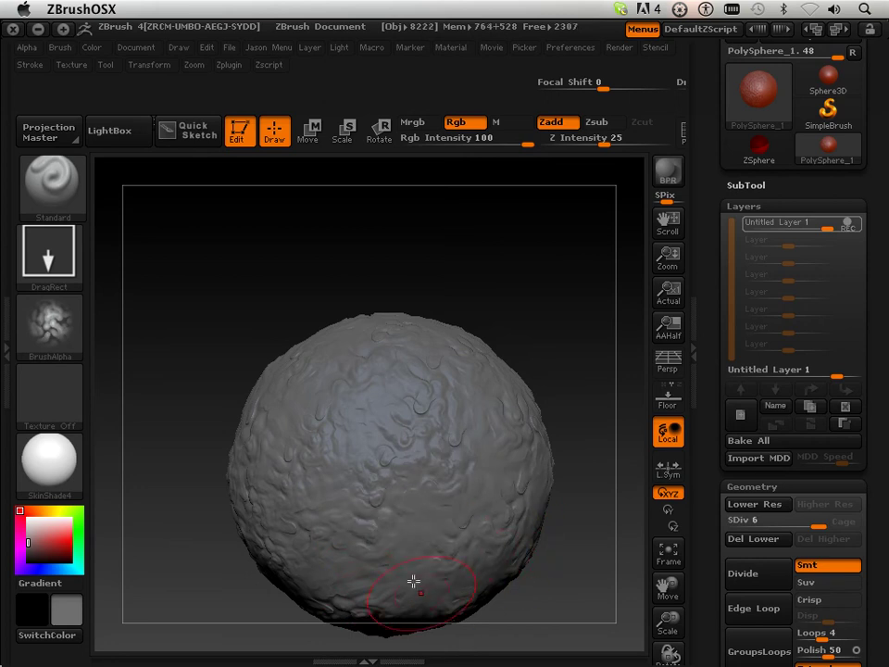
Rotate around the sphere and add DragRect alien hide stamps over the thinly textured areas on each side
{"action": "mouse_move", "coordinate": [545, 601]}
{"action": "left_mouse_down"}
{"action": "mouse_move", "coordinate": [630, 451]}
{"action": "mouse_move", "coordinate": [564, 482]}
{"action": "mouse_move", "coordinate": [472, 615]}
{"action": "mouse_move", "coordinate": [540, 264]}
{"action": "mouse_move", "coordinate": [465, 285]}
{"action": "mouse_move", "coordinate": [429, 272]}
{"action": "mouse_move", "coordinate": [439, 309]}
{"action": "mouse_move", "coordinate": [456, 311]}
{"action": "mouse_move", "coordinate": [379, 463]}
{"action": "left_mouse_up"}
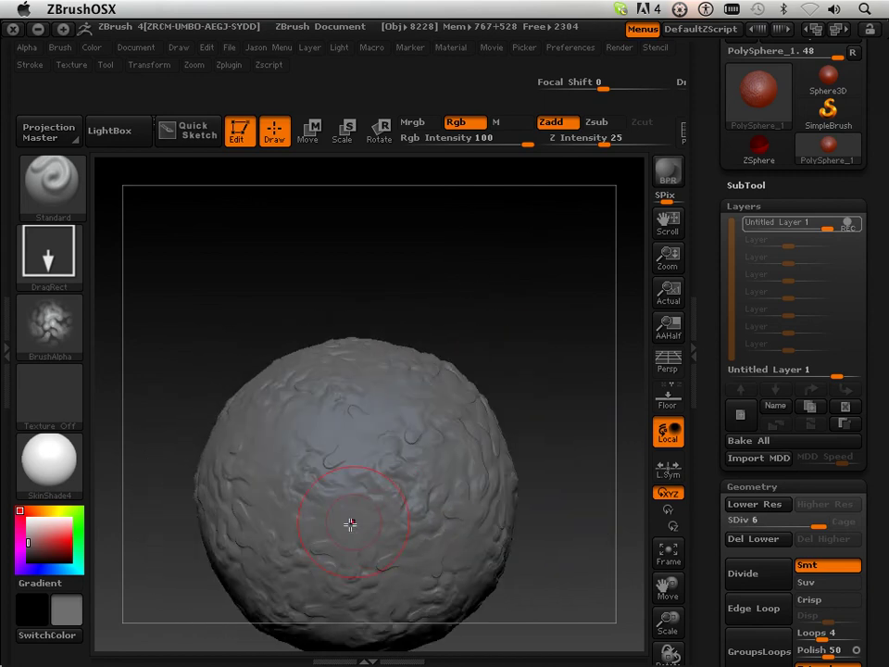
{"action": "left_click_drag", "start_coordinate": [500, 413], "coordinate": [392, 446]}
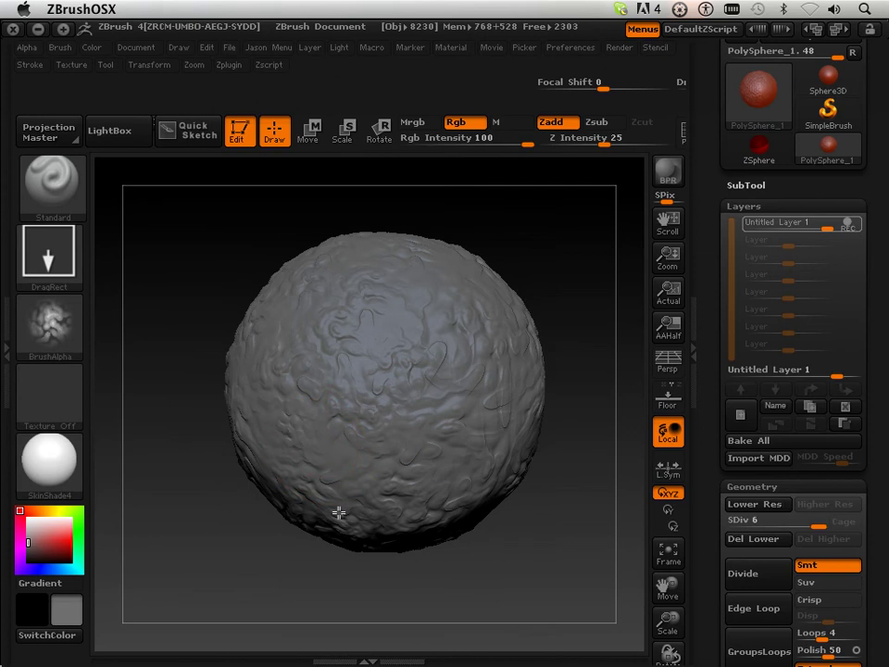
{"action": "mouse_move", "coordinate": [455, 536]}
{"action": "left_mouse_down"}
{"action": "mouse_move", "coordinate": [407, 571]}
{"action": "mouse_move", "coordinate": [397, 460]}
{"action": "mouse_move", "coordinate": [362, 385]}
{"action": "left_mouse_up"}
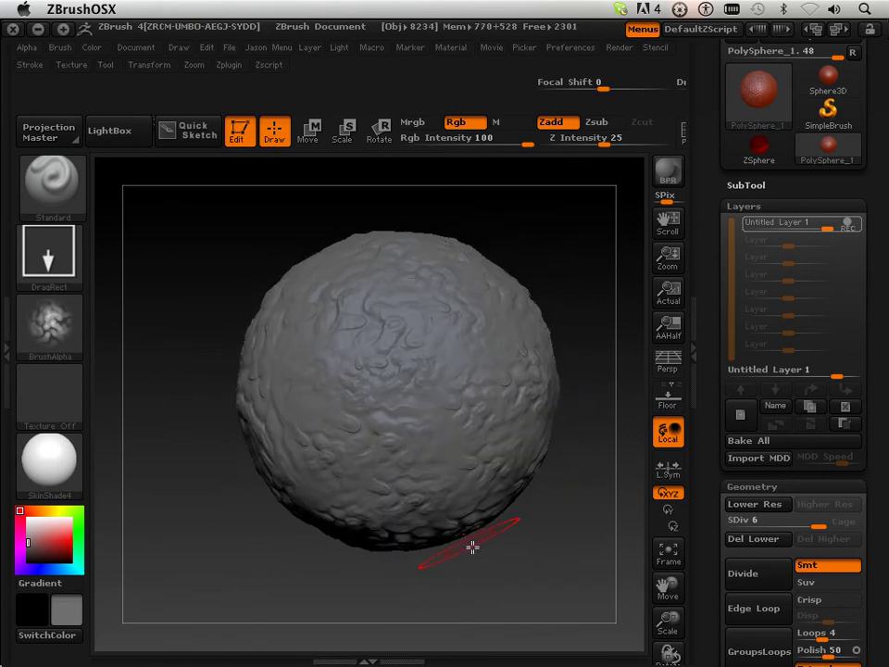
{"action": "left_click_drag", "start_coordinate": [423, 575], "coordinate": [527, 562], "text": "alt"}
{"action": "left_click_drag", "start_coordinate": [495, 353], "coordinate": [499, 411]}
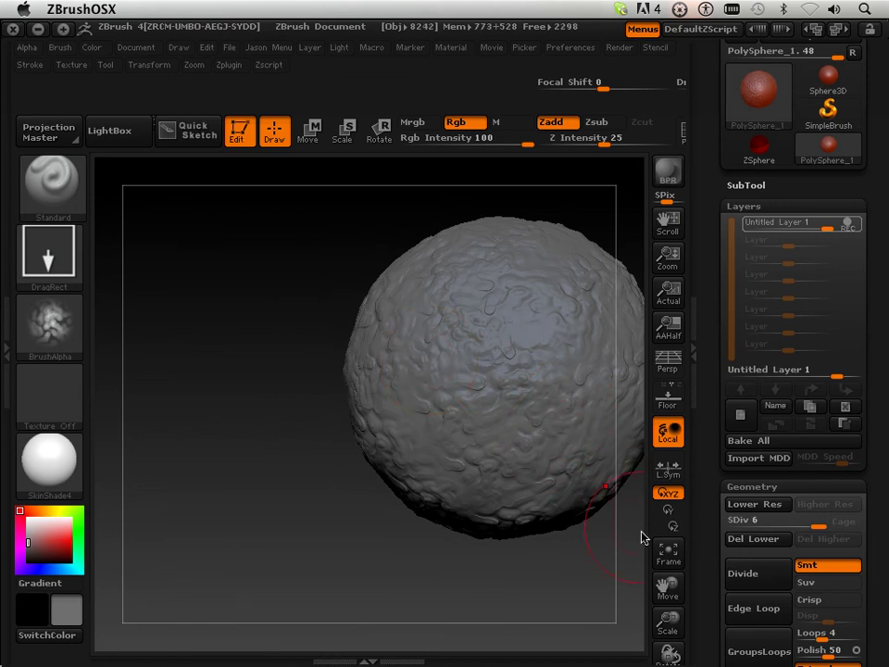
Recenter the sphere and stamp the alien hide alpha over the last smooth patches near its middle
{"action": "mouse_move", "coordinate": [667, 585]}
{"action": "left_mouse_down"}
{"action": "mouse_move", "coordinate": [570, 595]}
{"action": "mouse_move", "coordinate": [534, 500]}
{"action": "mouse_move", "coordinate": [612, 494]}
{"action": "left_mouse_up"}
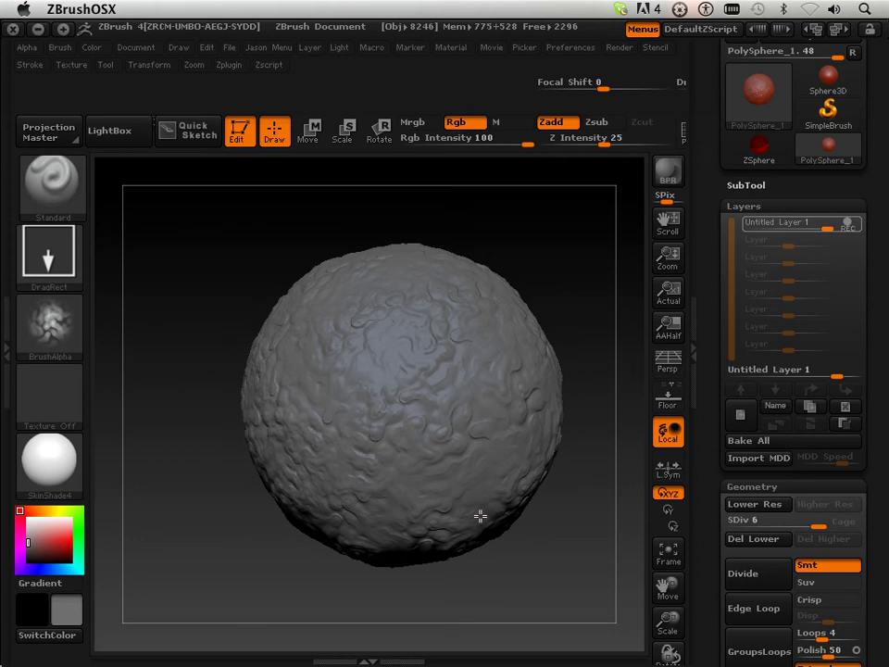
{"action": "mouse_move", "coordinate": [565, 267]}
{"action": "left_mouse_down"}
{"action": "mouse_move", "coordinate": [522, 337]}
{"action": "mouse_move", "coordinate": [520, 373]}
{"action": "mouse_move", "coordinate": [470, 399]}
{"action": "mouse_move", "coordinate": [470, 466]}
{"action": "mouse_move", "coordinate": [352, 491]}
{"action": "left_mouse_up"}
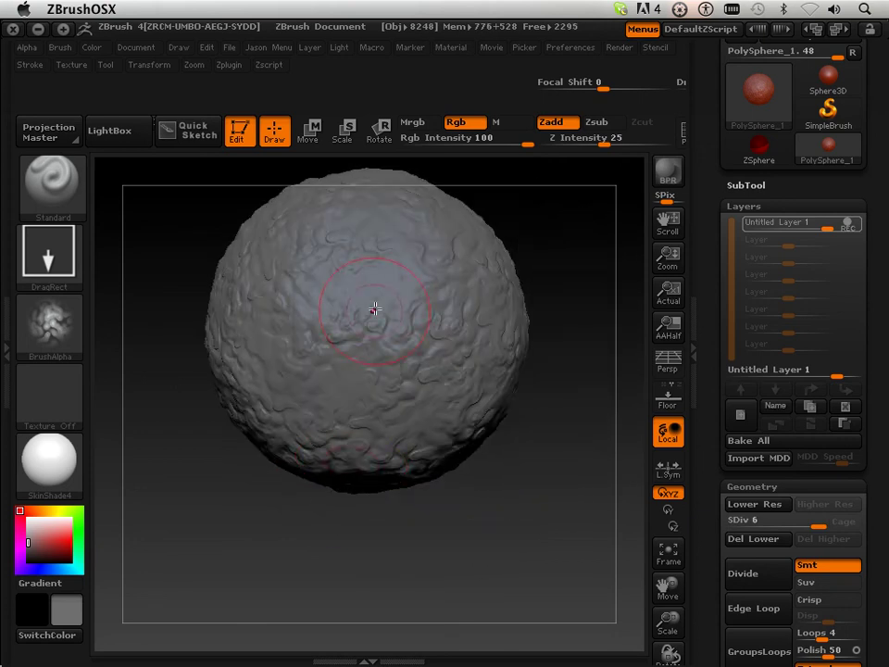
{"action": "mouse_move", "coordinate": [386, 320]}
{"action": "left_mouse_down"}
{"action": "mouse_move", "coordinate": [387, 377]}
{"action": "mouse_move", "coordinate": [328, 383]}
{"action": "left_mouse_up"}
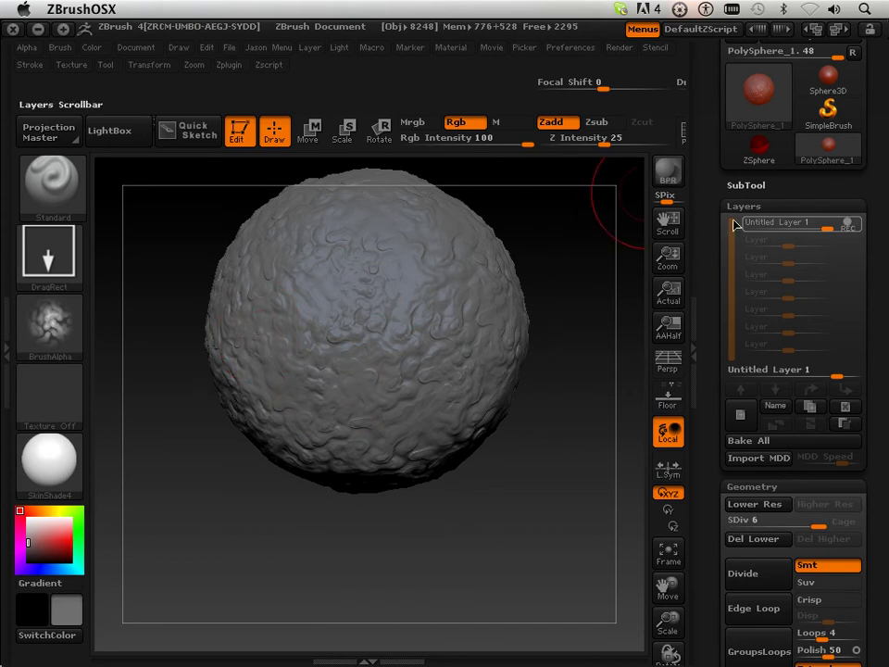
Add a second sculpting layer beneath the alien hide layer and stop layer recording
{"action": "mouse_move", "coordinate": [850, 232]}
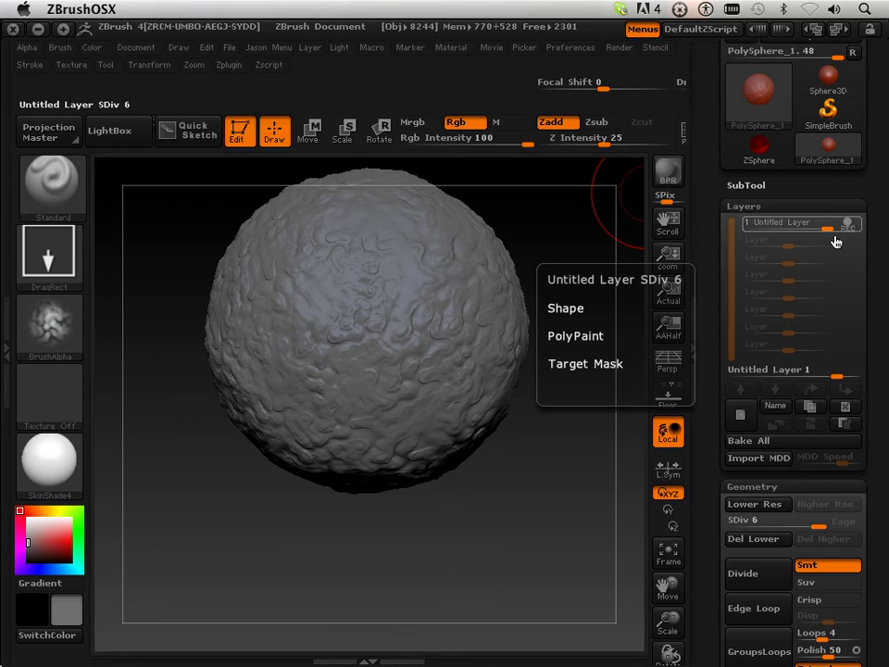
{"action": "left_click", "coordinate": [849, 230]}
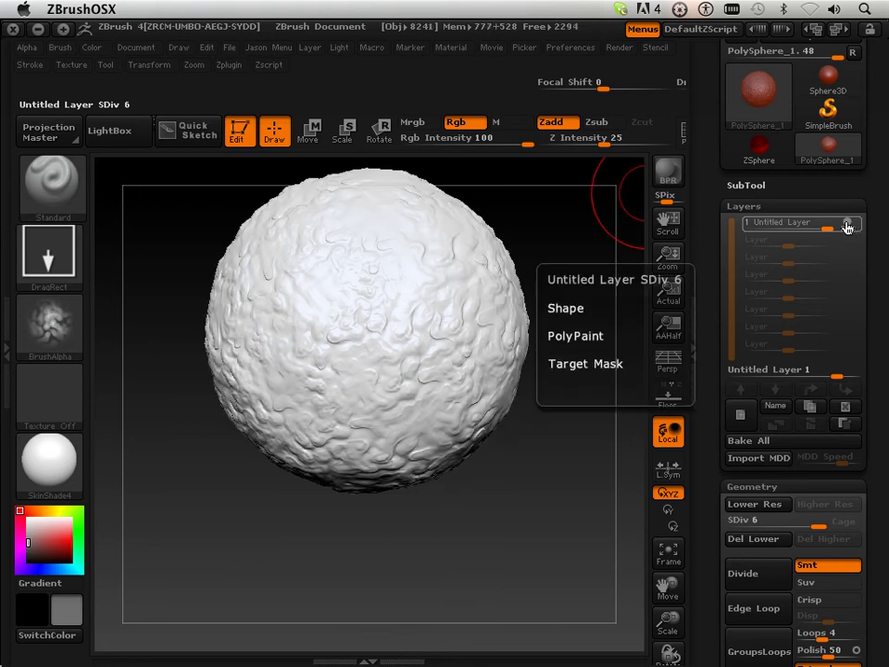
{"action": "mouse_move", "coordinate": [850, 228]}
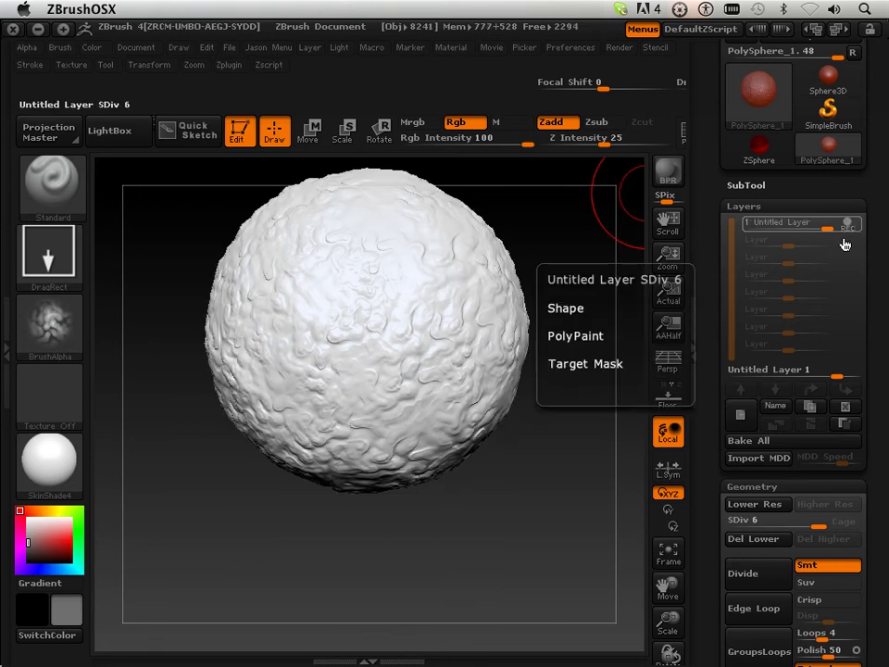
{"action": "left_click", "coordinate": [741, 415]}
{"action": "mouse_move", "coordinate": [847, 251]}
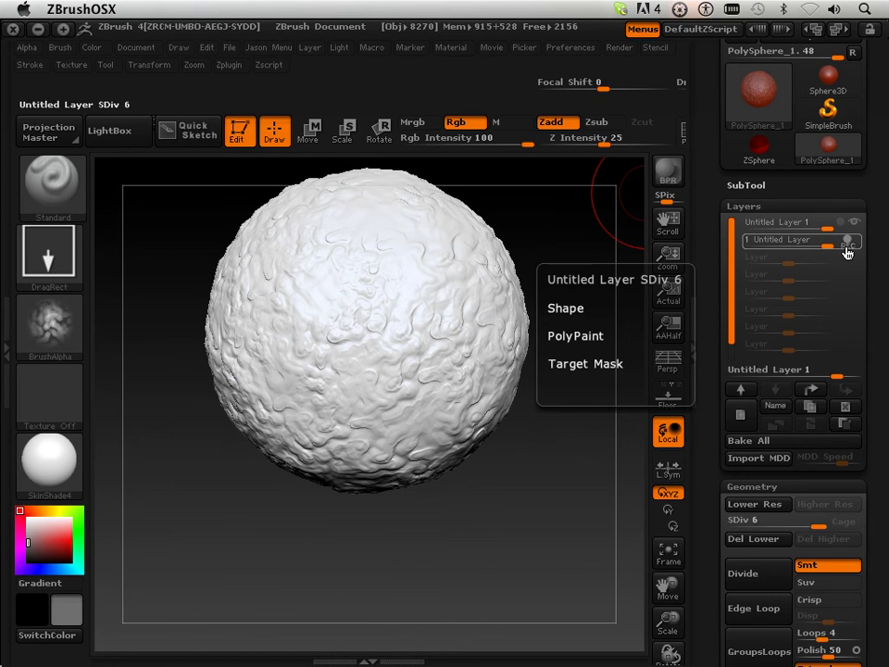
Set the alien hide layer's intensity to -0.31 and rename the layer slag
{"action": "left_click_drag", "start_coordinate": [794, 235], "coordinate": [770, 231]}
{"action": "left_click", "coordinate": [776, 224]}
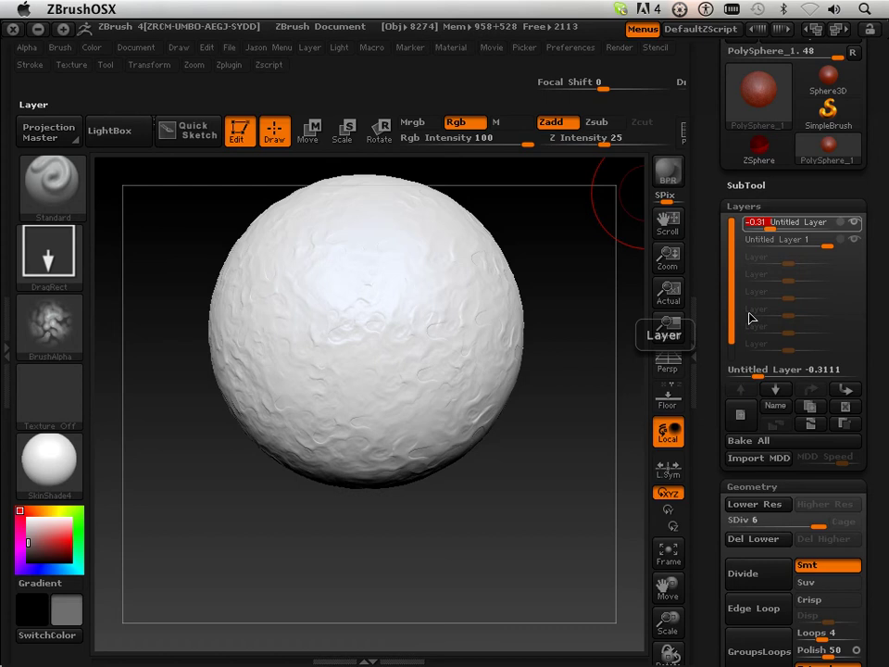
{"action": "left_click", "coordinate": [774, 408]}
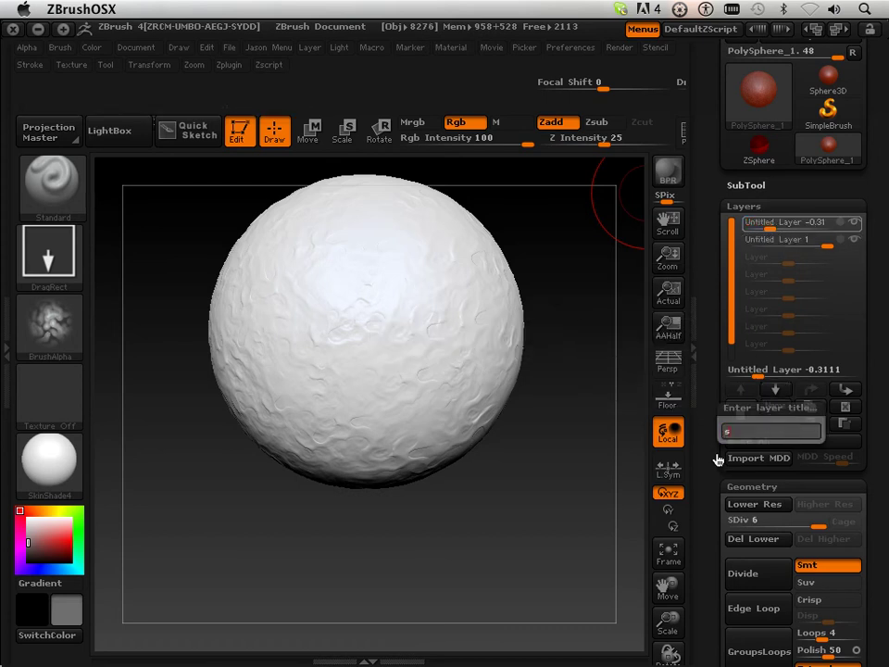
{"action": "type", "text": "slag"}
{"action": "key", "text": "Return"}
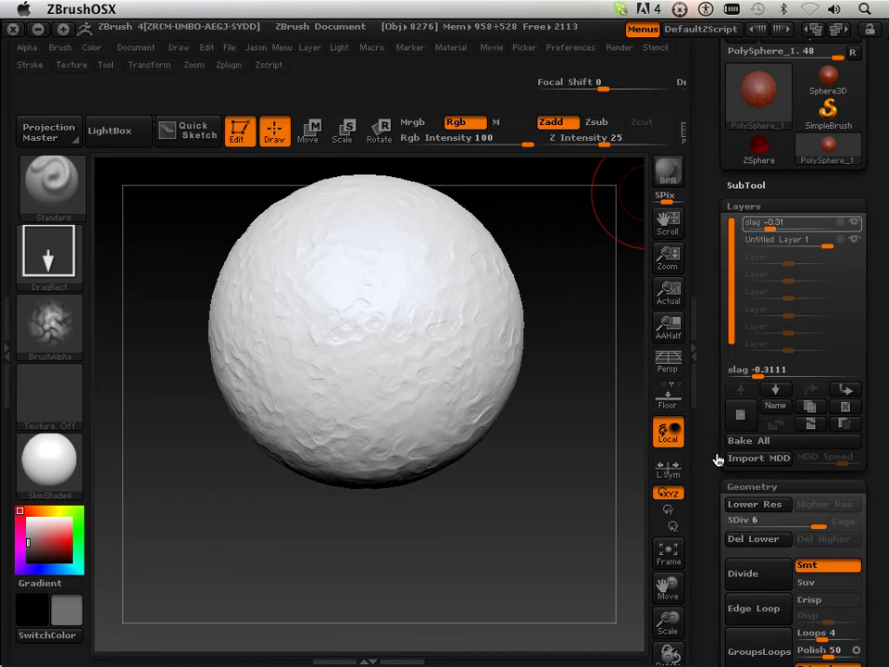
Compare the slag layer at intensity 1 and at intensity -1 while turning the sphere
{"action": "mouse_move", "coordinate": [770, 230]}
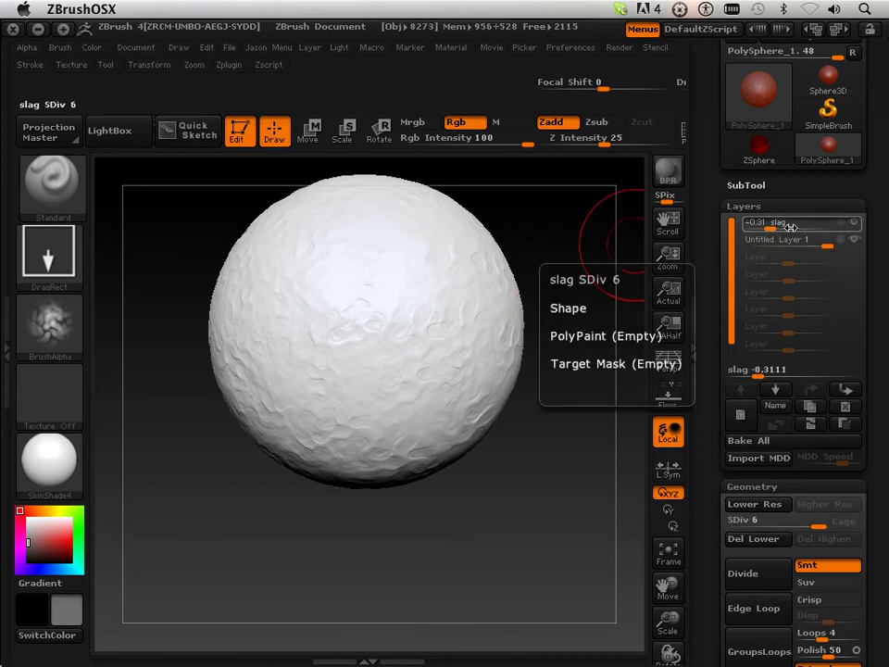
{"action": "left_click_drag", "start_coordinate": [790, 227], "coordinate": [836, 225]}
{"action": "left_click_drag", "start_coordinate": [583, 390], "coordinate": [551, 404]}
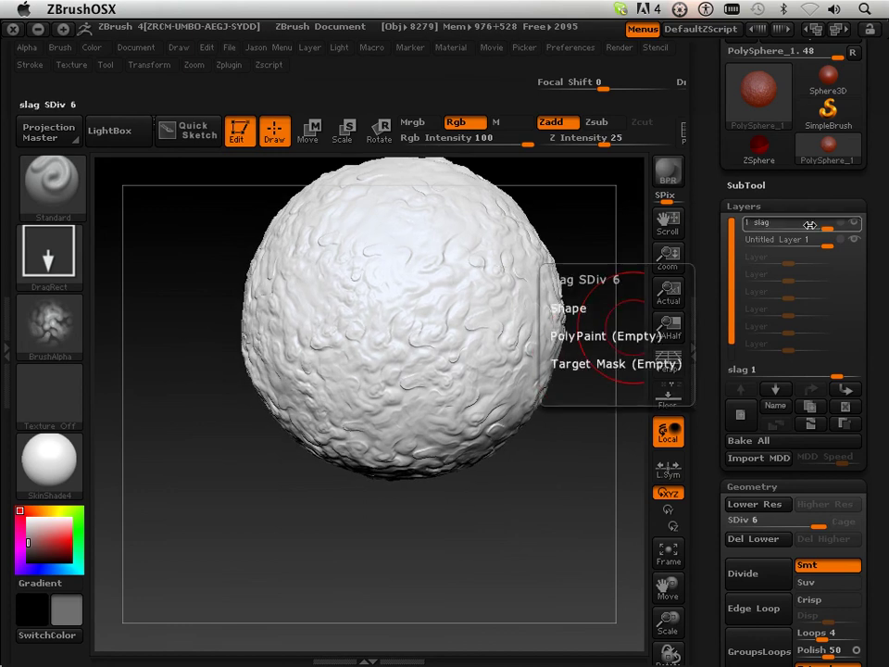
{"action": "left_click_drag", "start_coordinate": [822, 225], "coordinate": [732, 235]}
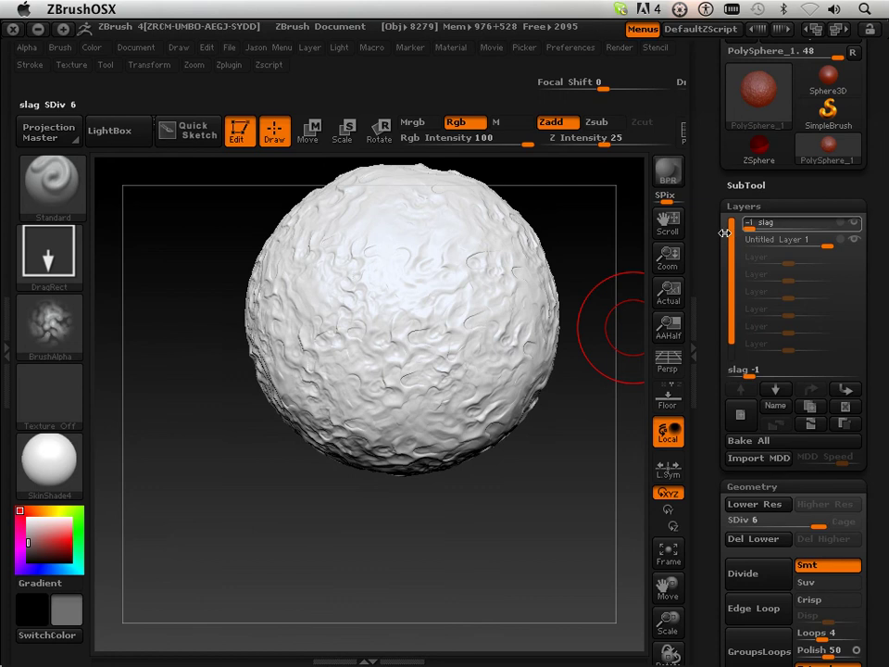
{"action": "mouse_move", "coordinate": [569, 430]}
{"action": "left_mouse_down"}
{"action": "mouse_move", "coordinate": [501, 536]}
{"action": "mouse_move", "coordinate": [510, 538]}
{"action": "mouse_move", "coordinate": [505, 523]}
{"action": "mouse_move", "coordinate": [460, 536]}
{"action": "mouse_move", "coordinate": [340, 408]}
{"action": "left_mouse_up"}
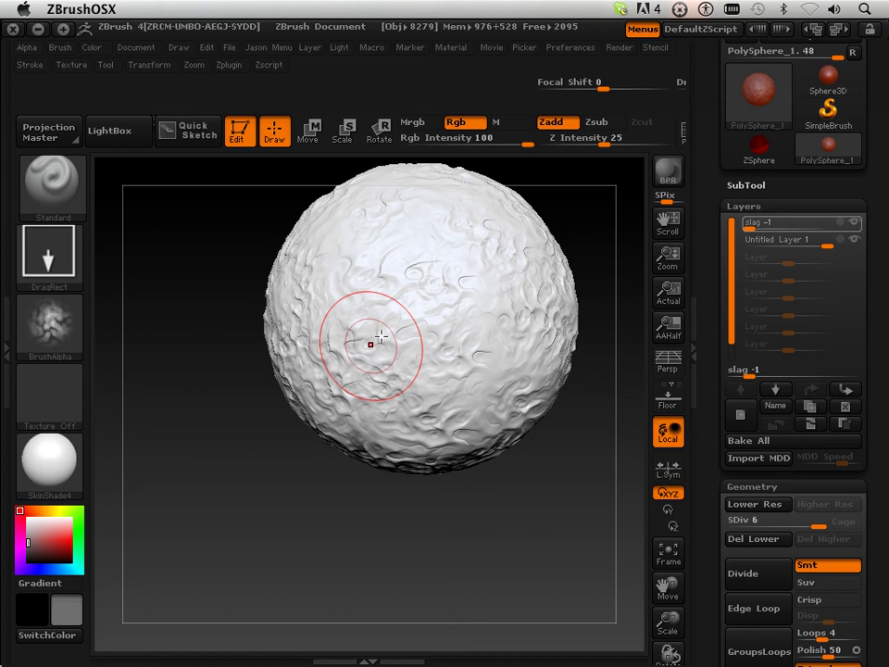
Set the slag layer's intensity to 1
{"action": "left_click", "coordinate": [749, 223]}
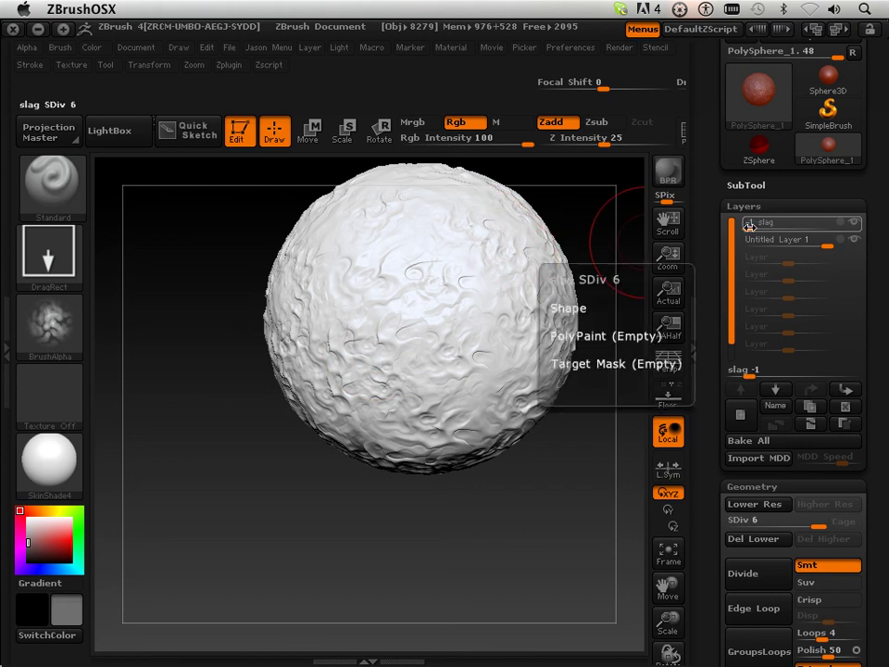
{"action": "mouse_move", "coordinate": [764, 225]}
{"action": "left_mouse_down"}
{"action": "mouse_move", "coordinate": [797, 225]}
{"action": "mouse_move", "coordinate": [772, 234]}
{"action": "left_mouse_up"}
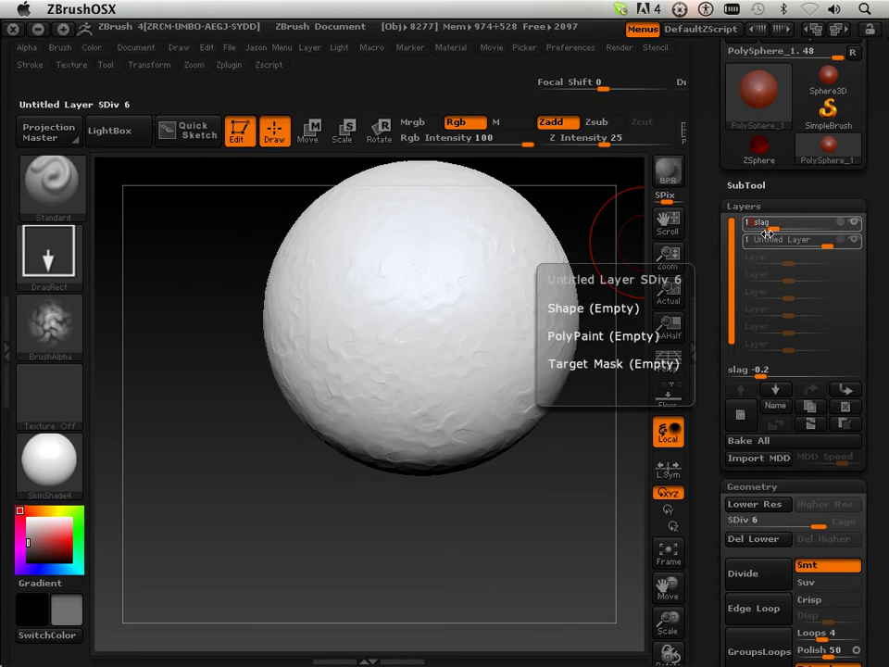
{"action": "key", "text": "Return"}
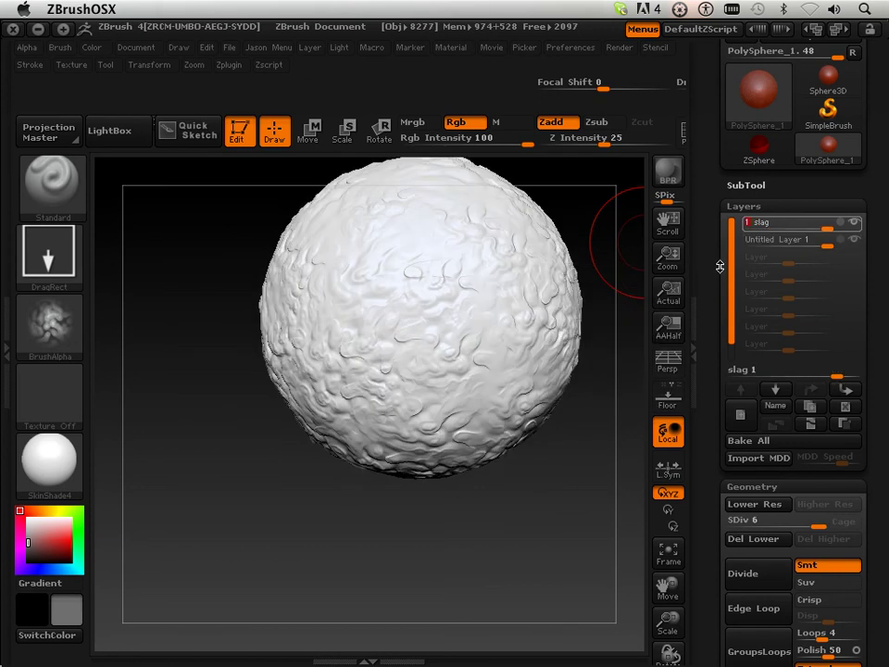
Toggle the slag layer's visibility off and on to compare the sphere with and without its texture
{"action": "left_click", "coordinate": [856, 228]}
{"action": "left_click", "coordinate": [855, 228]}
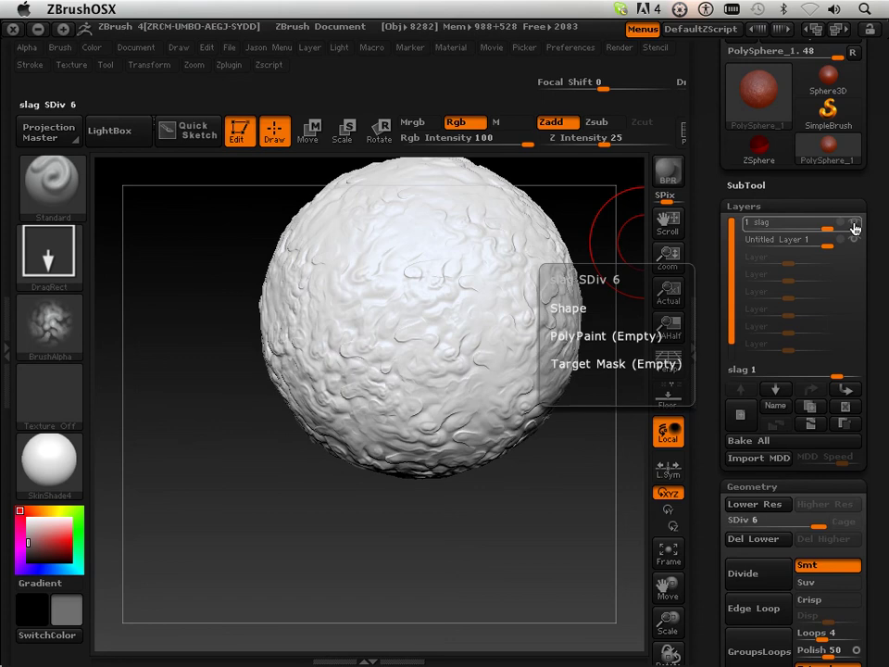
{"action": "left_click", "coordinate": [855, 228]}
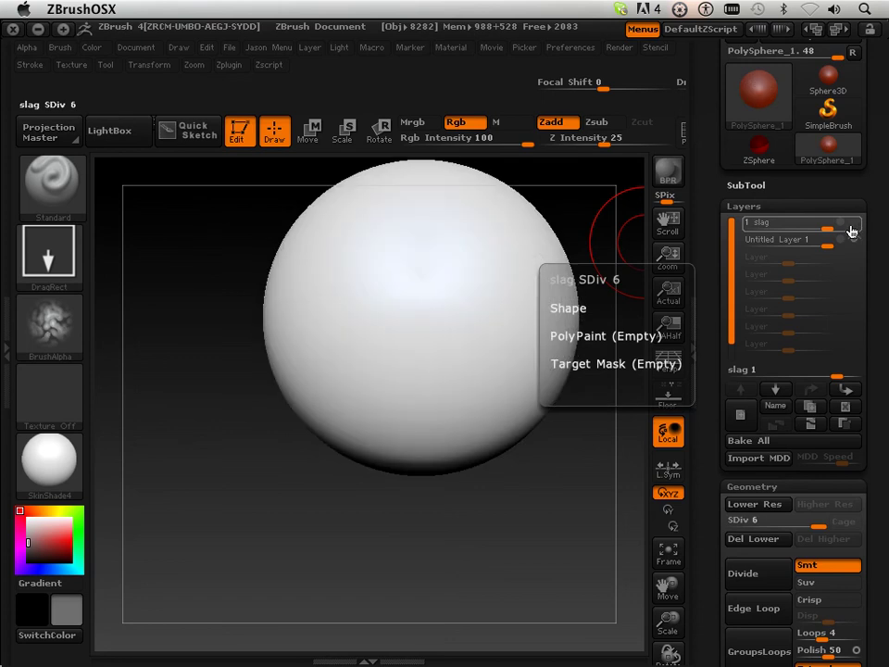
{"action": "left_click", "coordinate": [853, 228]}
Select the untitled layer and set the Standard brush to Alpha Off with the Dots stroke
{"action": "left_click", "coordinate": [779, 239]}
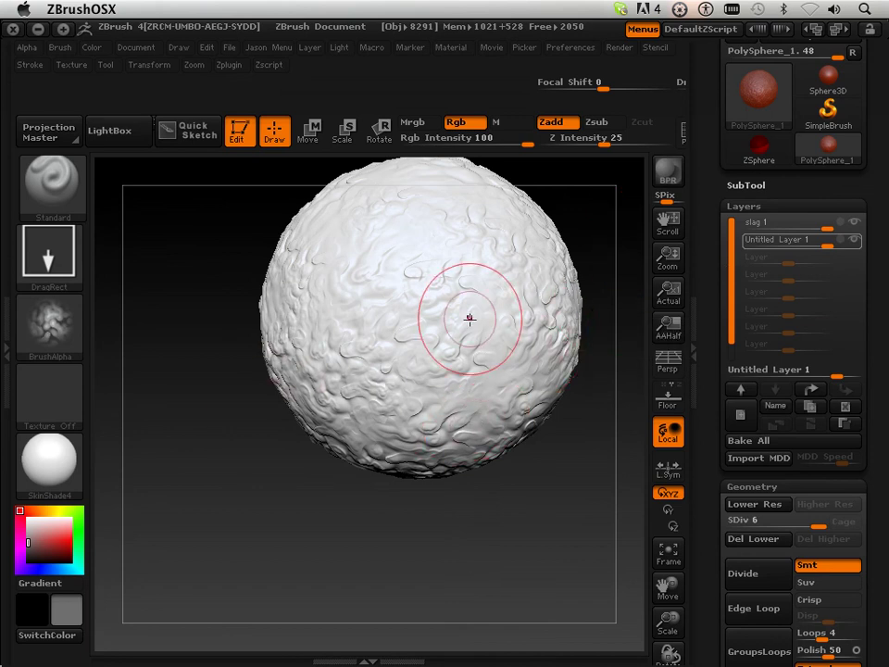
{"action": "mouse_move", "coordinate": [67, 321]}
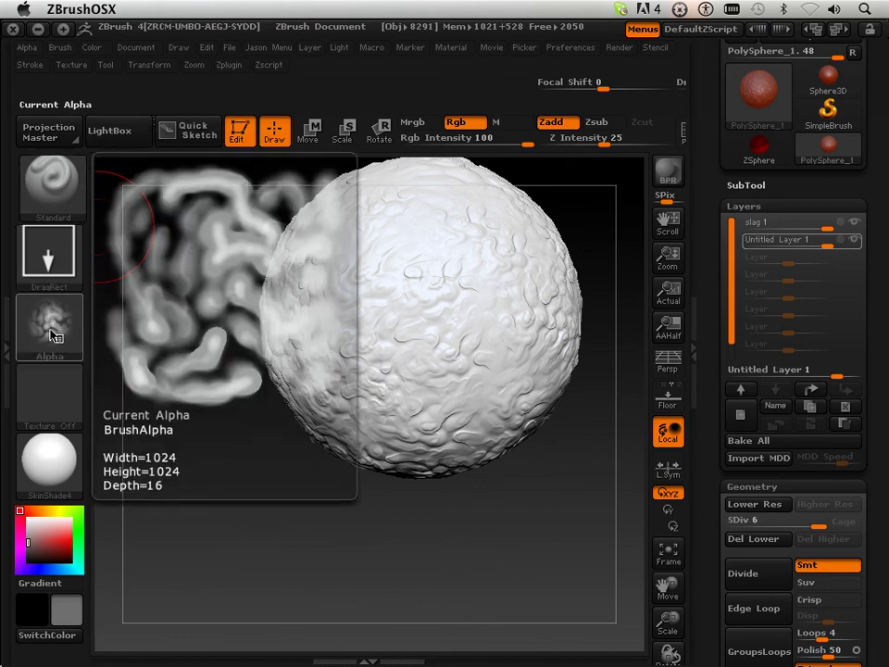
{"action": "left_click", "coordinate": [50, 326]}
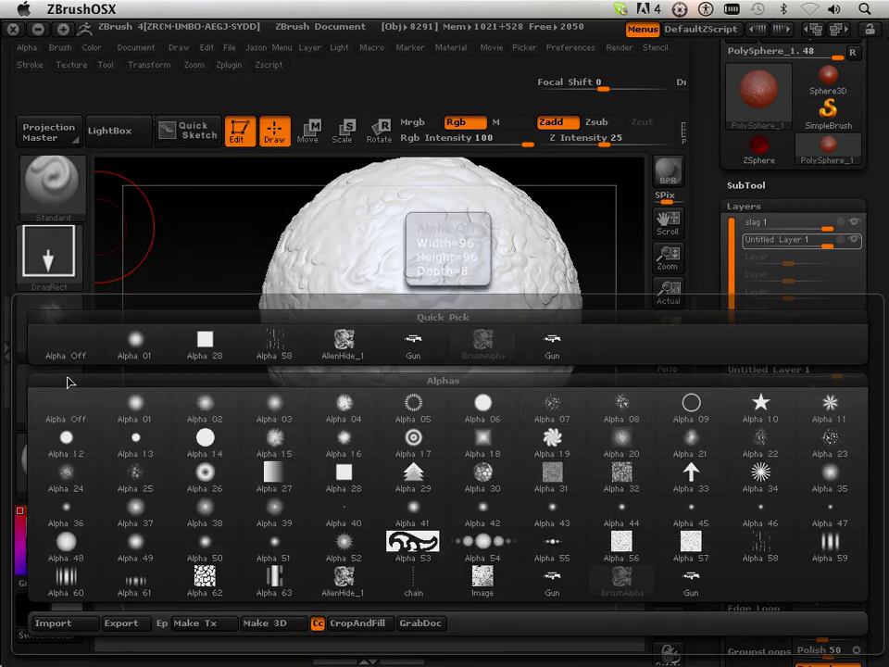
{"action": "left_click", "coordinate": [67, 340]}
{"action": "left_click", "coordinate": [58, 272]}
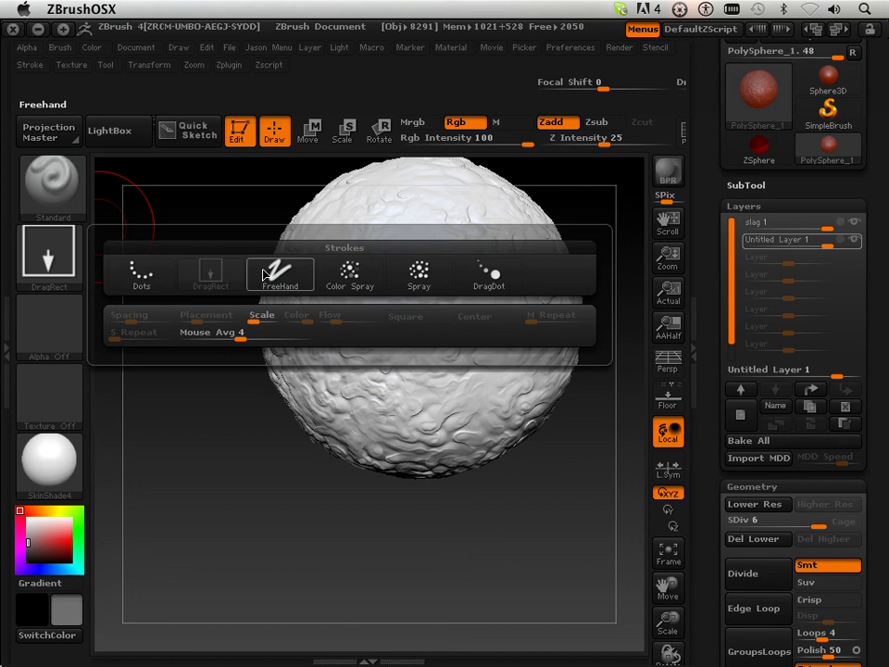
{"action": "left_click", "coordinate": [154, 284]}
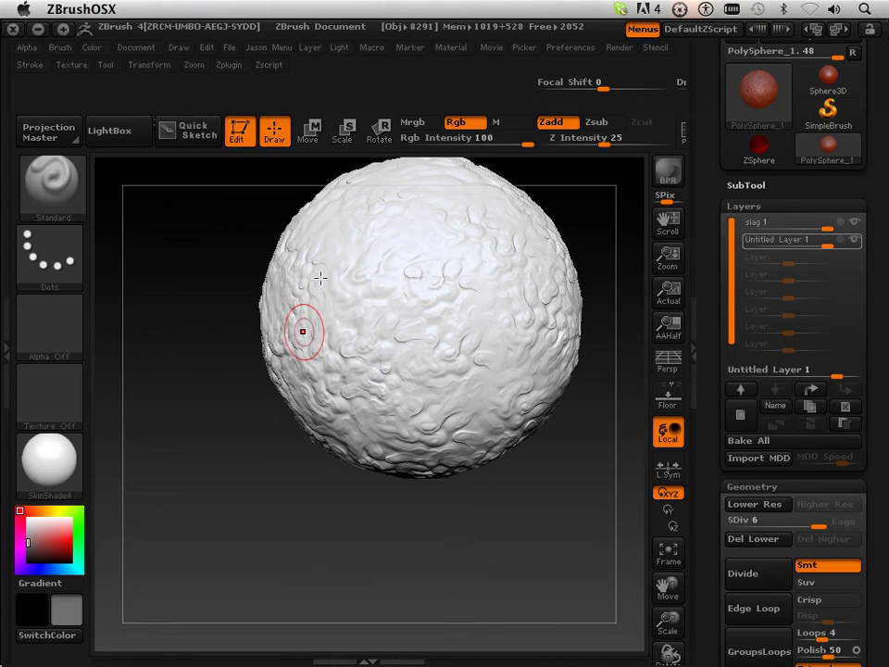
Start recording on the untitled layer, undo a test stroke on the sphere, and turn off Rgb
{"action": "left_click", "coordinate": [303, 330]}
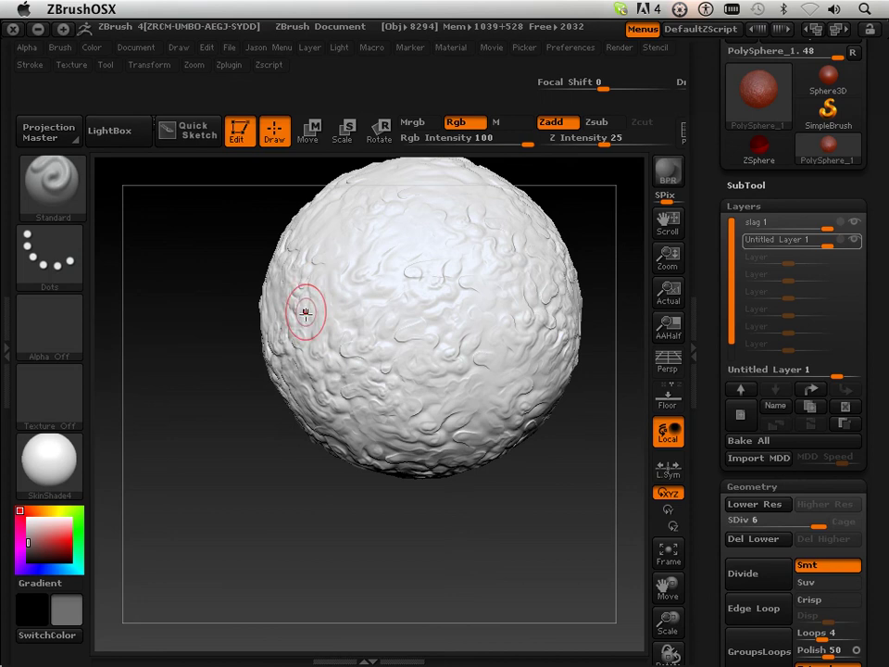
{"action": "mouse_move", "coordinate": [853, 246]}
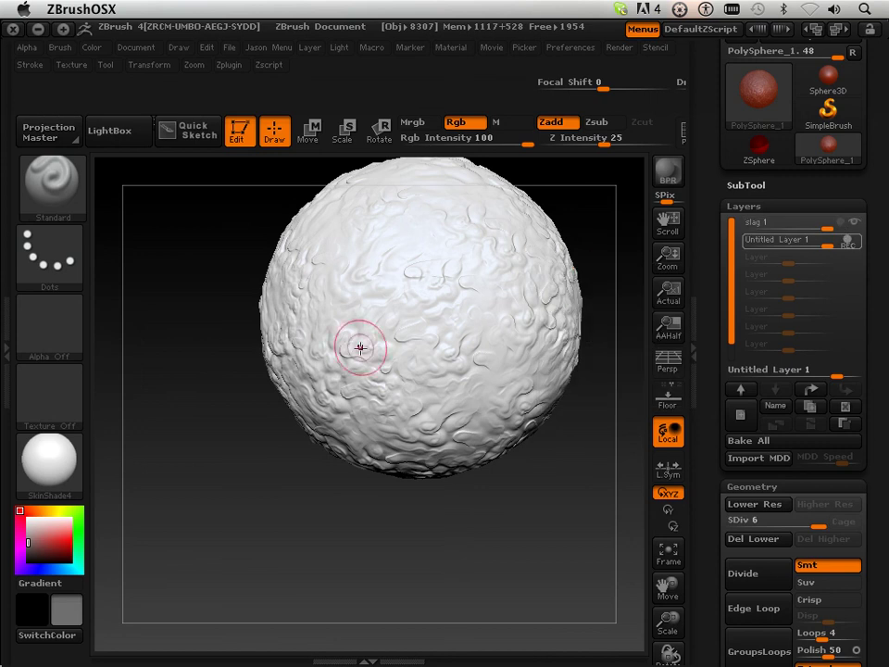
{"action": "left_click_drag", "start_coordinate": [311, 345], "coordinate": [366, 251]}
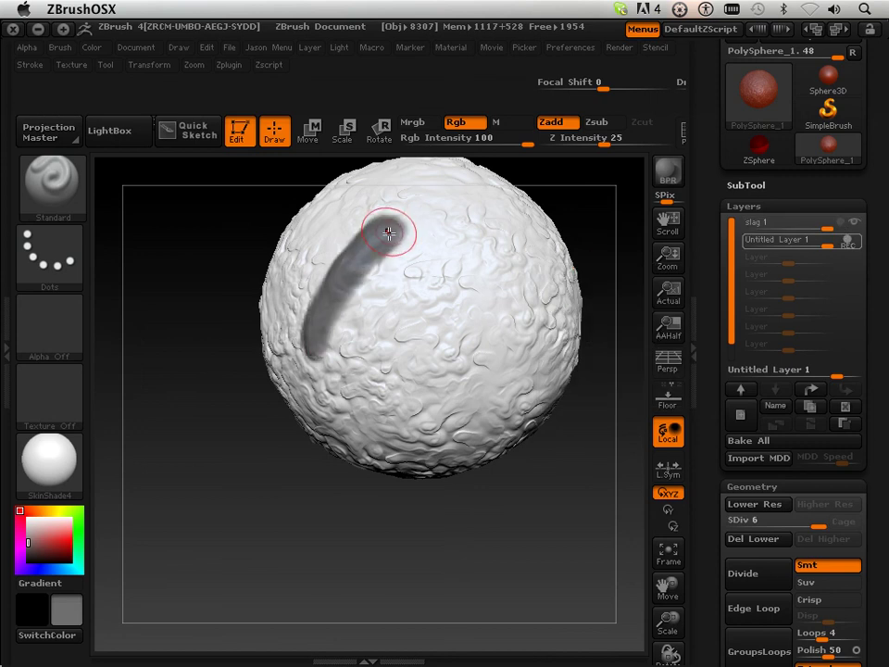
{"action": "key", "text": "ctrl+z"}
{"action": "left_click", "coordinate": [463, 124]}
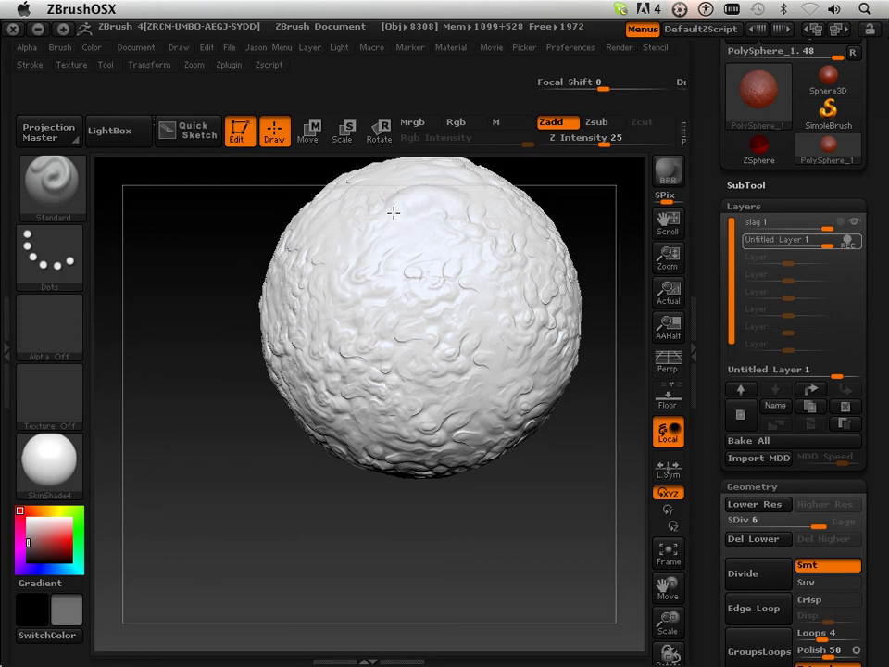
Sculpt large raised ridges and bulges across several sides of the sphere on the untitled layer with the Standard brush
{"action": "mouse_move", "coordinate": [394, 212]}
{"action": "left_mouse_down"}
{"action": "mouse_move", "coordinate": [343, 253]}
{"action": "mouse_move", "coordinate": [353, 311]}
{"action": "mouse_move", "coordinate": [436, 331]}
{"action": "mouse_move", "coordinate": [510, 375]}
{"action": "mouse_move", "coordinate": [486, 428]}
{"action": "mouse_move", "coordinate": [408, 437]}
{"action": "mouse_move", "coordinate": [319, 403]}
{"action": "mouse_move", "coordinate": [268, 351]}
{"action": "mouse_move", "coordinate": [289, 403]}
{"action": "mouse_move", "coordinate": [334, 439]}
{"action": "mouse_move", "coordinate": [345, 463]}
{"action": "left_mouse_up"}
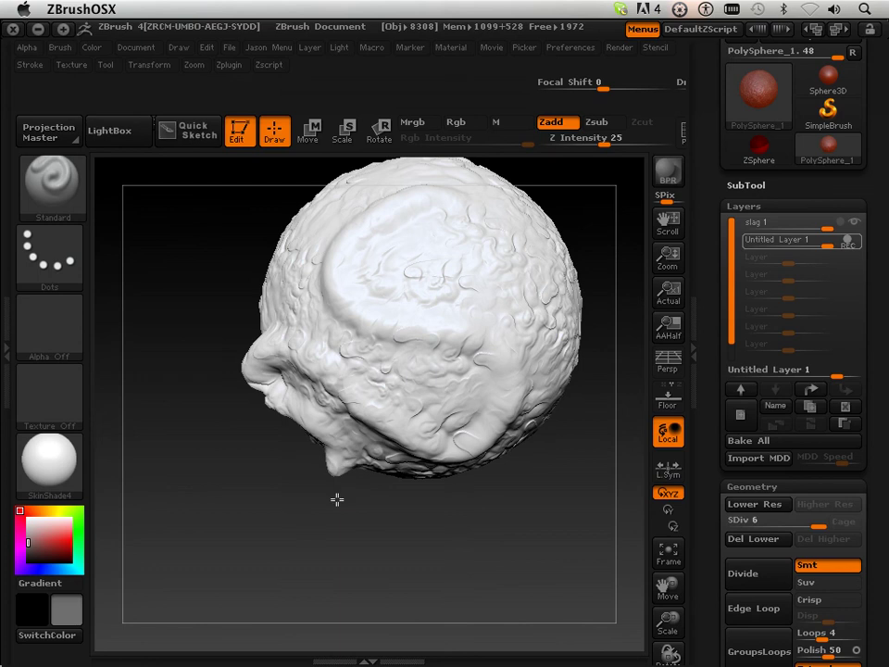
{"action": "mouse_move", "coordinate": [376, 533]}
{"action": "left_mouse_down"}
{"action": "mouse_move", "coordinate": [414, 528]}
{"action": "mouse_move", "coordinate": [385, 264]}
{"action": "left_mouse_up"}
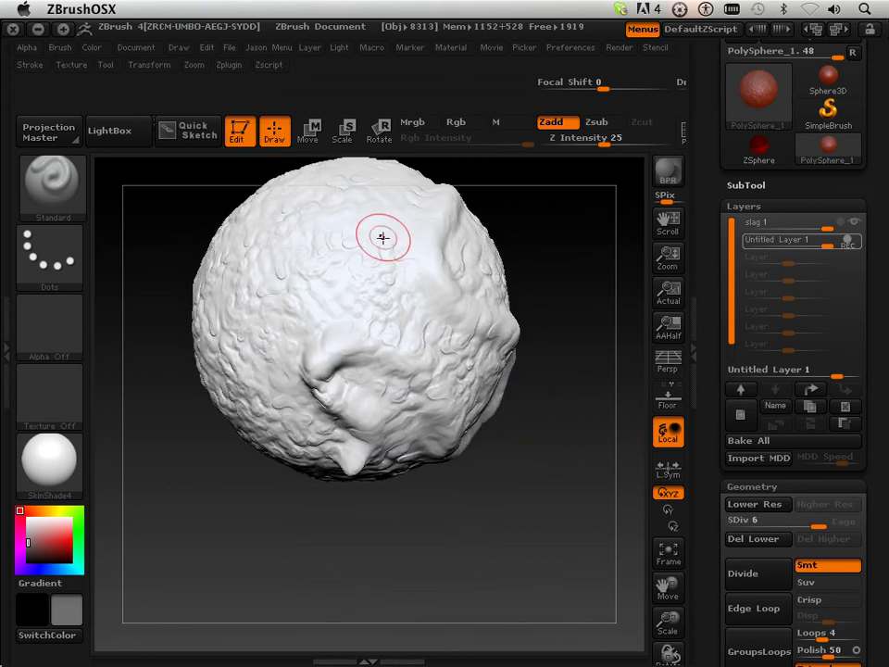
{"action": "mouse_move", "coordinate": [342, 235]}
{"action": "left_mouse_down"}
{"action": "mouse_move", "coordinate": [267, 267]}
{"action": "mouse_move", "coordinate": [260, 343]}
{"action": "mouse_move", "coordinate": [237, 405]}
{"action": "mouse_move", "coordinate": [196, 337]}
{"action": "mouse_move", "coordinate": [220, 275]}
{"action": "left_mouse_up"}
{"action": "mouse_move", "coordinate": [226, 517]}
{"action": "left_mouse_down"}
{"action": "mouse_move", "coordinate": [274, 595]}
{"action": "mouse_move", "coordinate": [411, 394]}
{"action": "left_mouse_up"}
{"action": "left_click", "coordinate": [667, 553]}
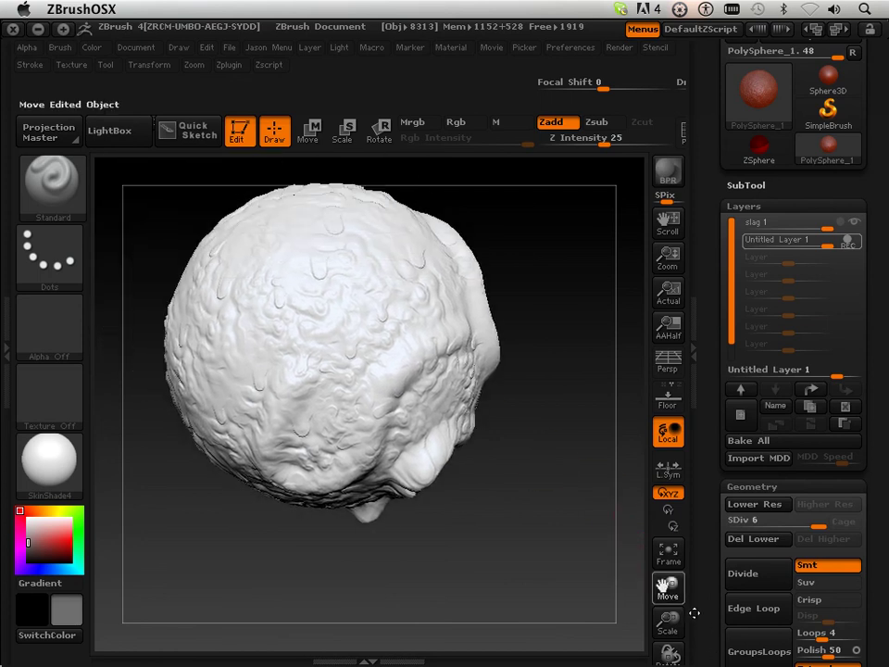
Sculpt further raised ridges on another side of the sphere on the untitled layer with the Standard brush
{"action": "right_click", "coordinate": [625, 283]}
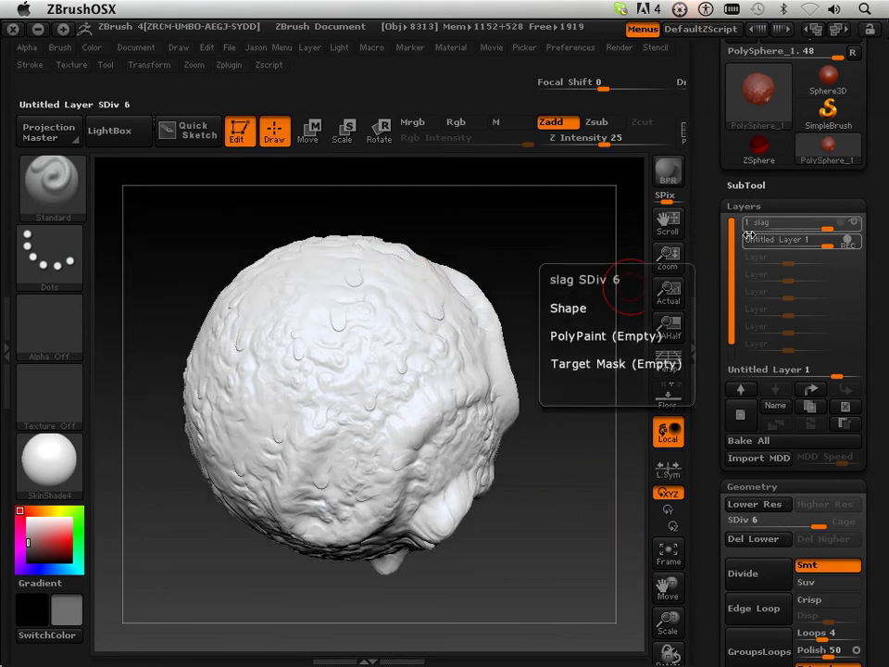
{"action": "mouse_move", "coordinate": [339, 315]}
{"action": "left_mouse_down"}
{"action": "mouse_move", "coordinate": [283, 363]}
{"action": "mouse_move", "coordinate": [248, 432]}
{"action": "mouse_move", "coordinate": [207, 413]}
{"action": "mouse_move", "coordinate": [215, 332]}
{"action": "mouse_move", "coordinate": [274, 282]}
{"action": "mouse_move", "coordinate": [329, 266]}
{"action": "mouse_move", "coordinate": [411, 288]}
{"action": "mouse_move", "coordinate": [420, 346]}
{"action": "mouse_move", "coordinate": [371, 389]}
{"action": "mouse_move", "coordinate": [313, 509]}
{"action": "left_mouse_up"}
{"action": "mouse_move", "coordinate": [575, 517]}
{"action": "left_mouse_down"}
{"action": "mouse_move", "coordinate": [526, 439]}
{"action": "mouse_move", "coordinate": [536, 402]}
{"action": "mouse_move", "coordinate": [521, 353]}
{"action": "mouse_move", "coordinate": [530, 383]}
{"action": "mouse_move", "coordinate": [635, 526]}
{"action": "left_mouse_up"}
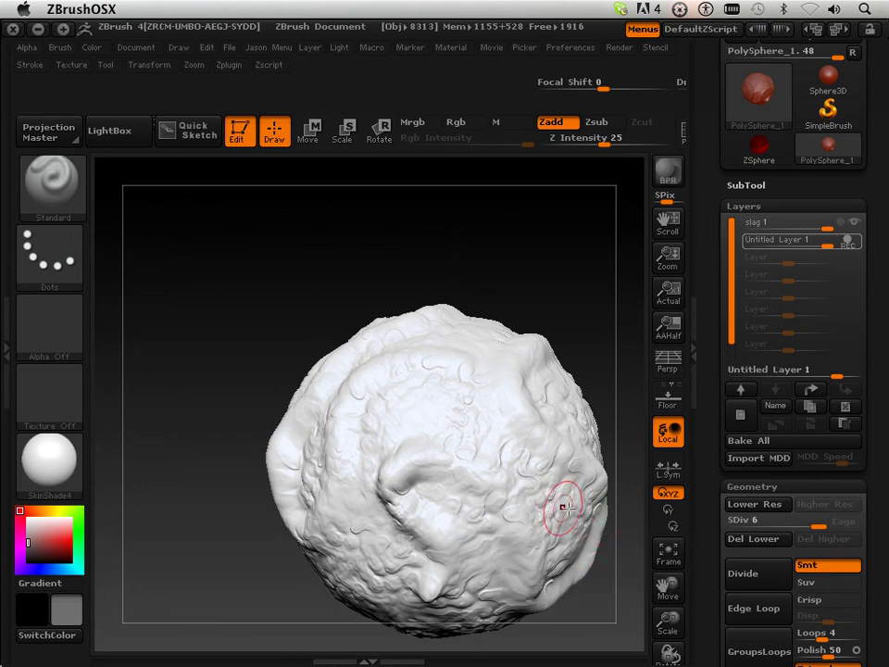
{"action": "mouse_move", "coordinate": [667, 585]}
{"action": "left_mouse_down"}
{"action": "mouse_move", "coordinate": [634, 546]}
{"action": "mouse_move", "coordinate": [471, 443]}
{"action": "mouse_move", "coordinate": [415, 387]}
{"action": "left_mouse_up"}
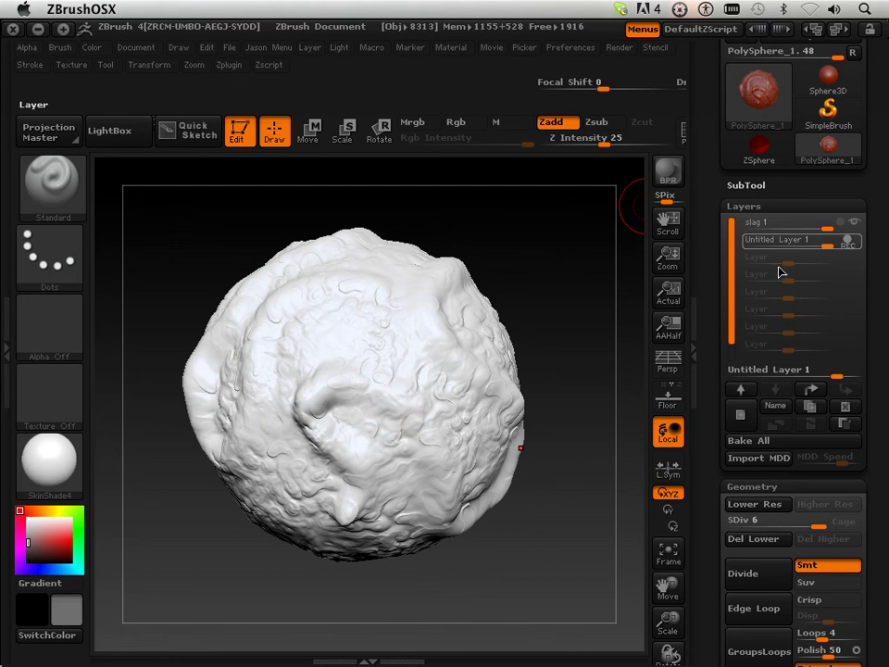
Stop recording on the untitled layer
{"action": "left_click", "coordinate": [846, 240]}
{"action": "left_click", "coordinate": [846, 240]}
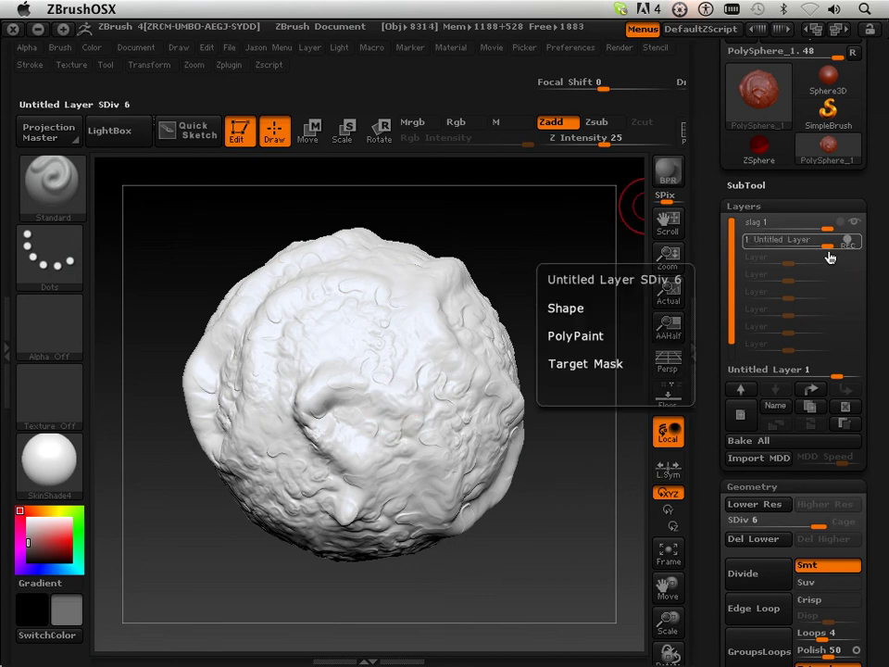
{"action": "left_click", "coordinate": [849, 249]}
{"action": "left_click", "coordinate": [852, 249]}
{"action": "left_click", "coordinate": [827, 244]}
{"action": "left_click", "coordinate": [827, 243]}
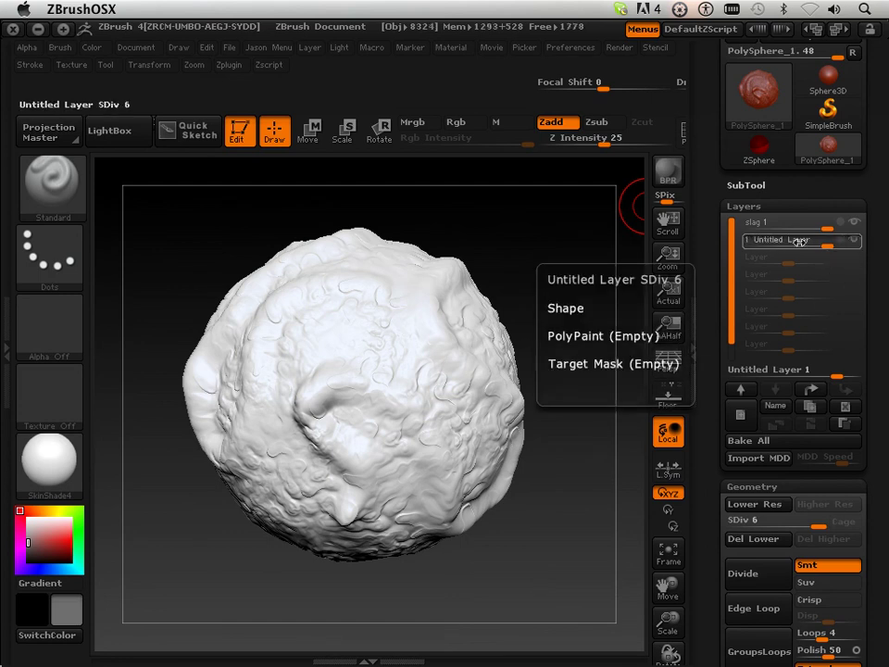
Reduce the untitled layer's intensity to about 0.46 to soften the large forms, and raise it to about 0.91
{"action": "mouse_move", "coordinate": [798, 240]}
{"action": "left_mouse_down"}
{"action": "mouse_move", "coordinate": [776, 246]}
{"action": "mouse_move", "coordinate": [829, 245]}
{"action": "mouse_move", "coordinate": [811, 244]}
{"action": "left_mouse_up"}
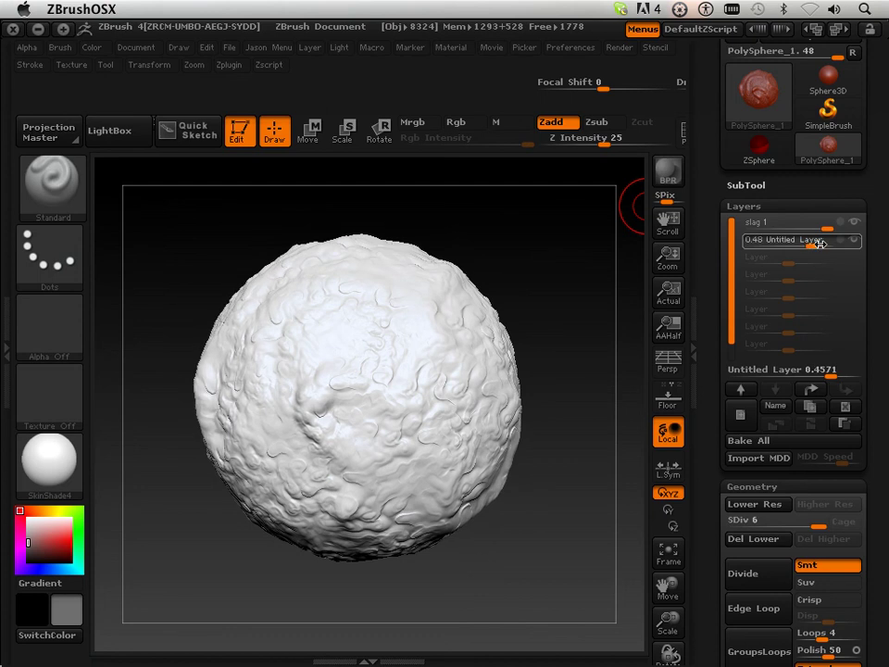
{"action": "left_click_drag", "start_coordinate": [823, 244], "coordinate": [836, 243]}
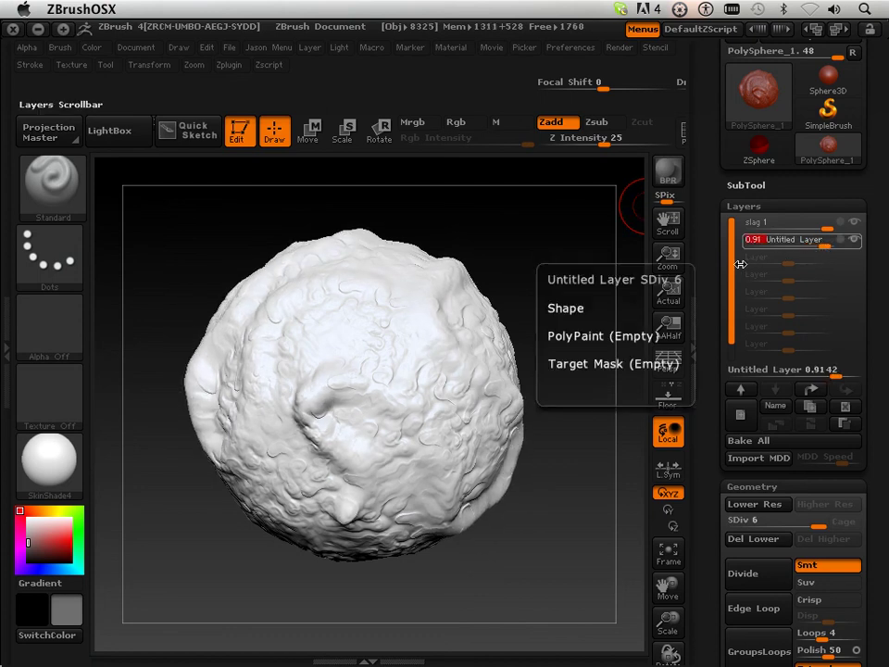